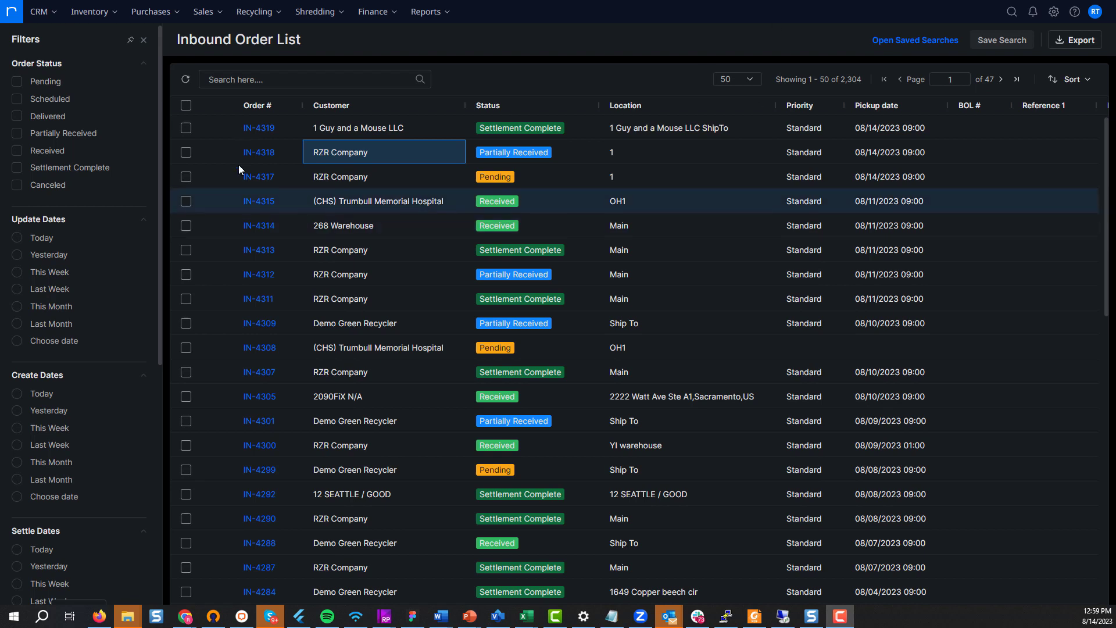
Tick the checkbox on the IN-4318 RZR Company row in the Inbound Order List.
click(185, 152)
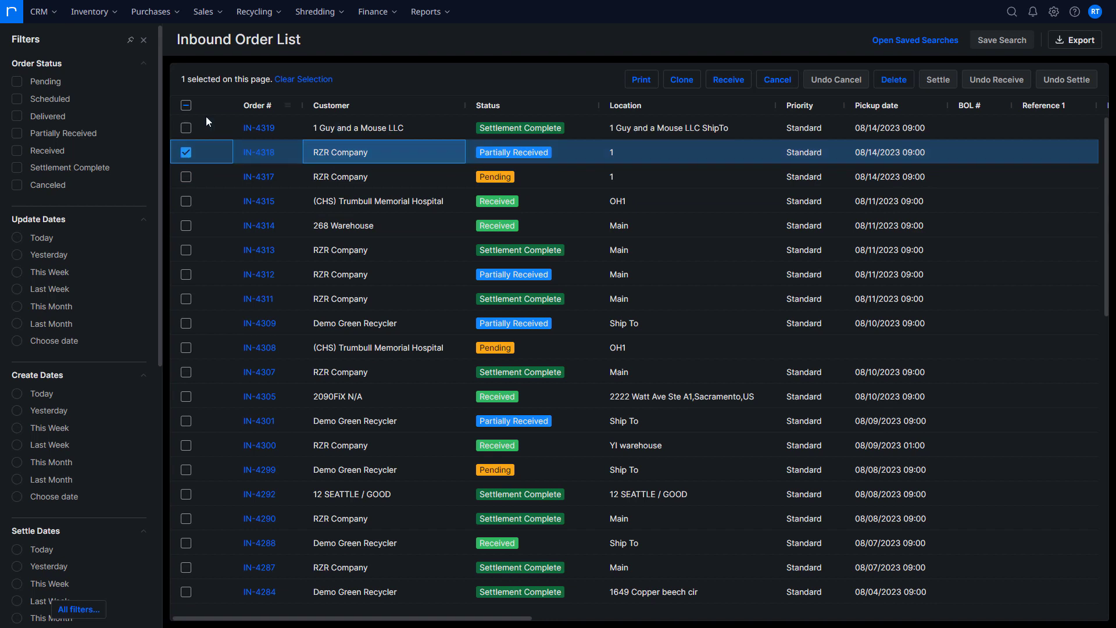
Clear the selection, search for 4318, select IN-4318 and start receiving it.
click(308, 79)
click(322, 80)
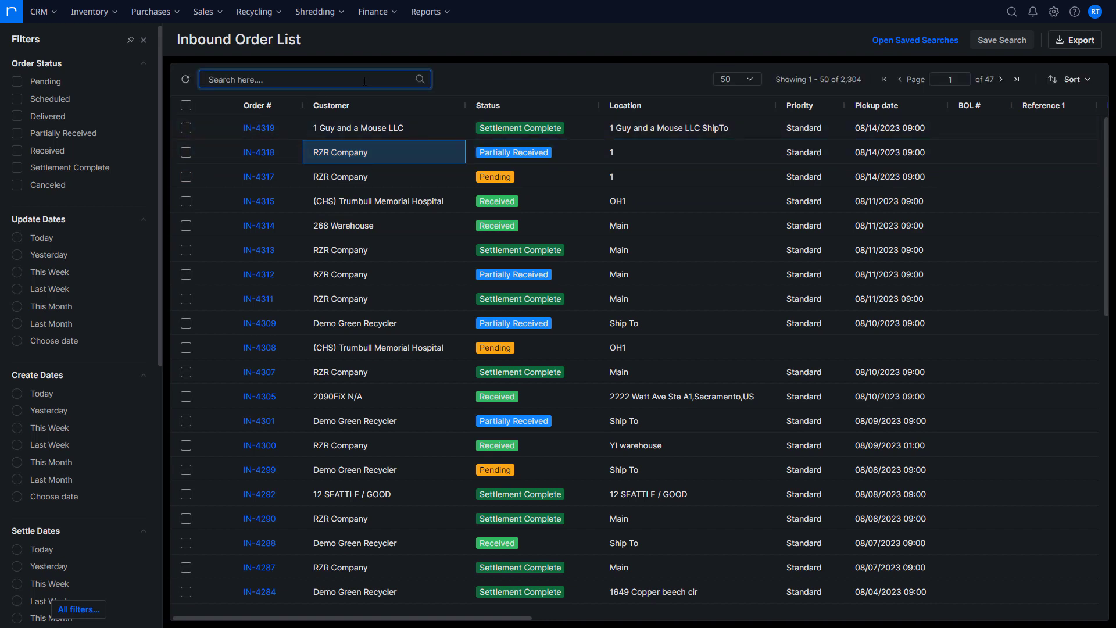
text(4318)
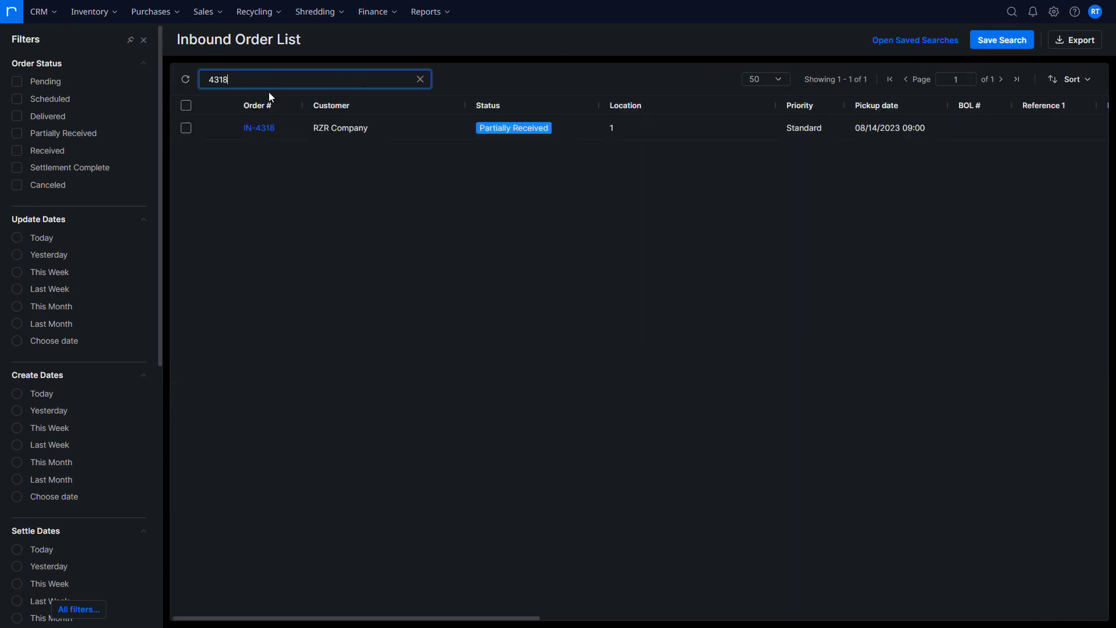
click(198, 129)
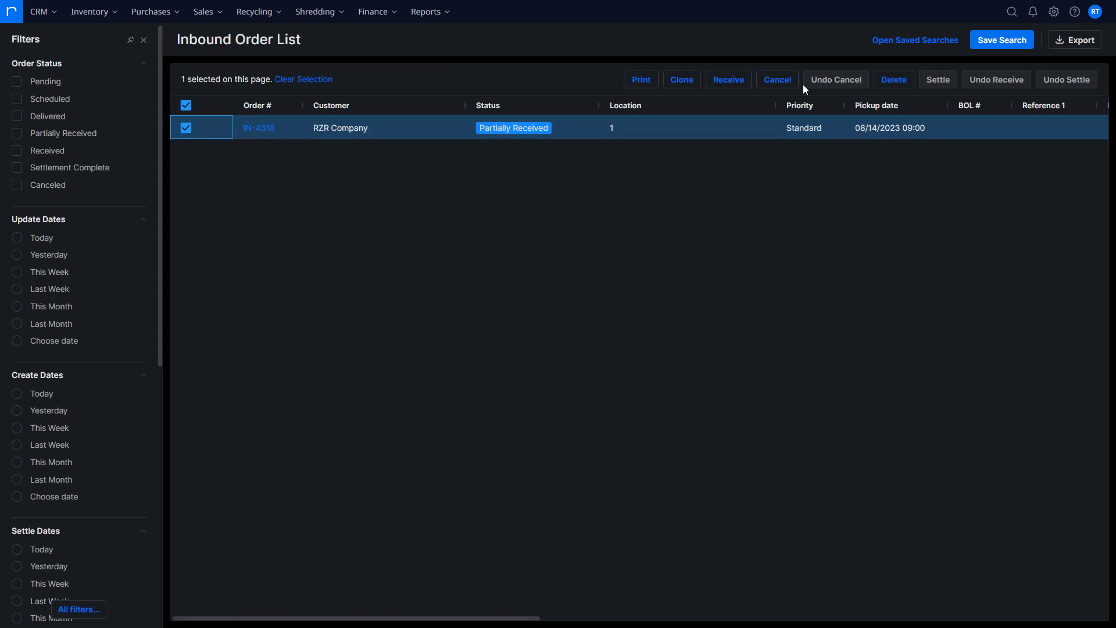
click(734, 81)
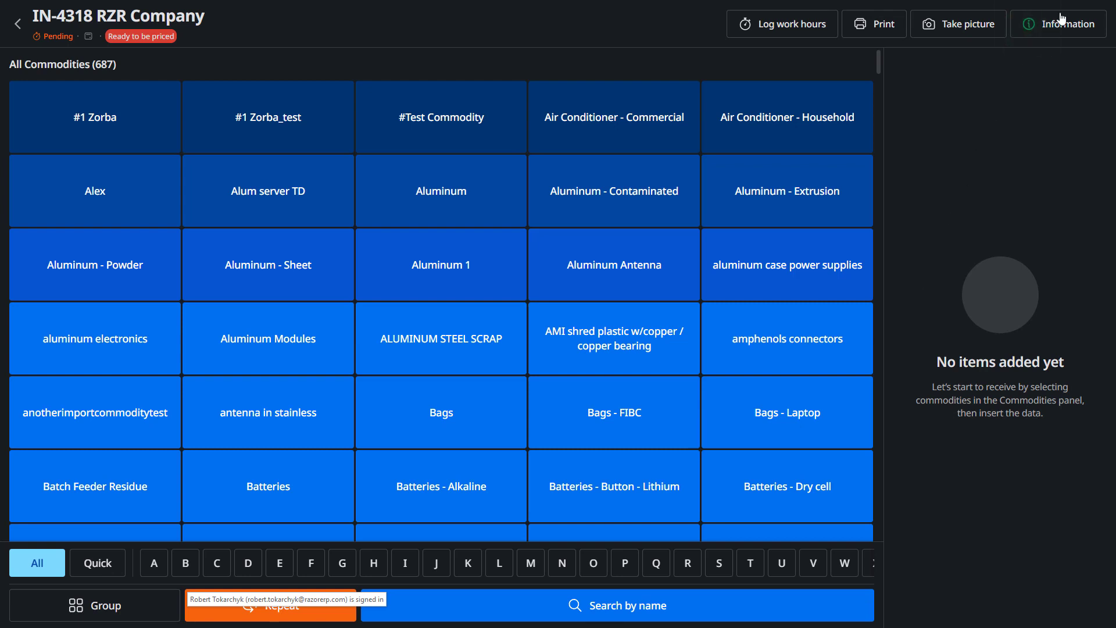
click(1040, 35)
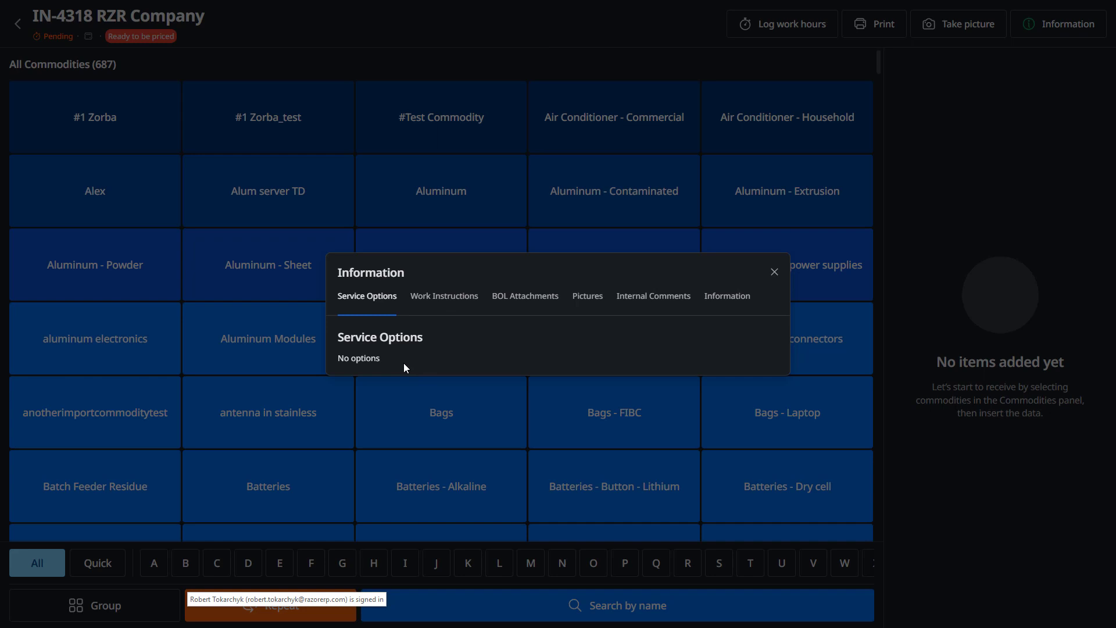
click(437, 296)
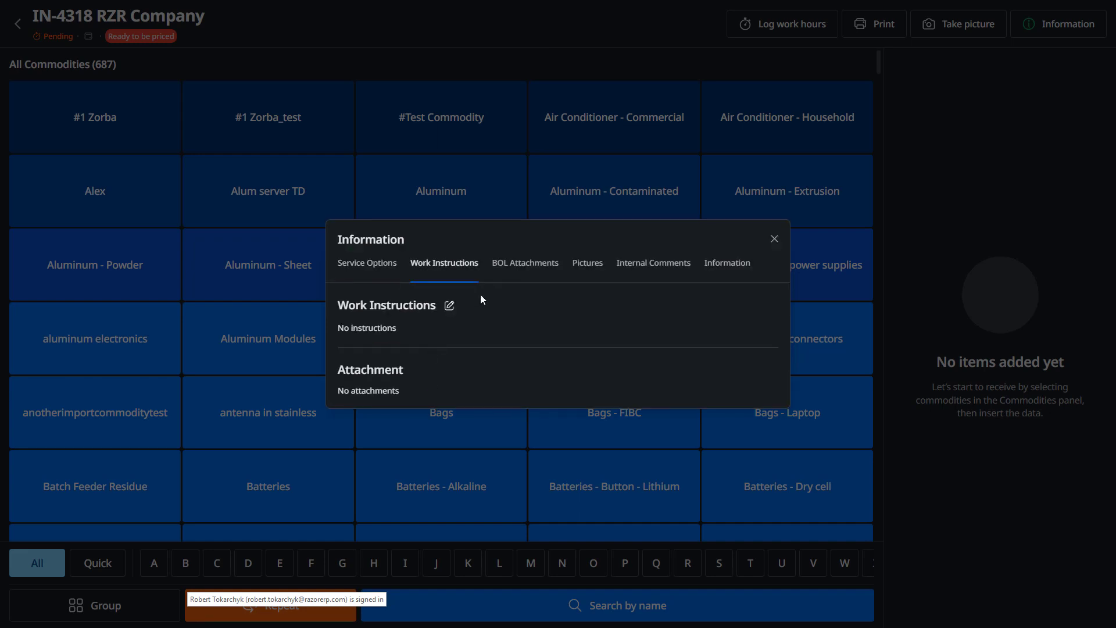
click(526, 265)
click(592, 296)
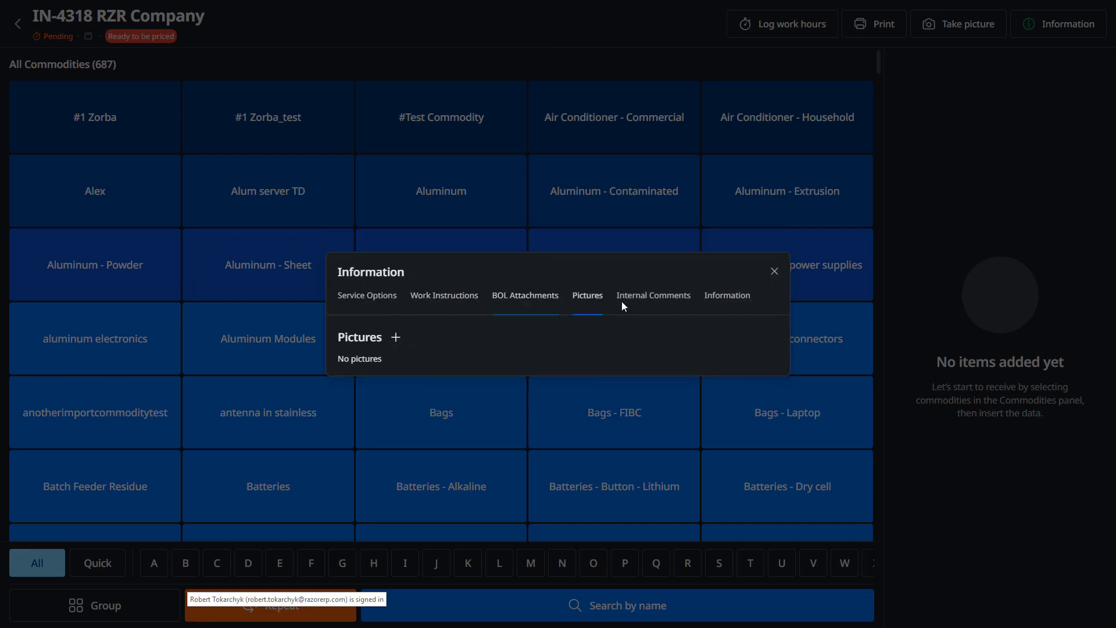
click(654, 296)
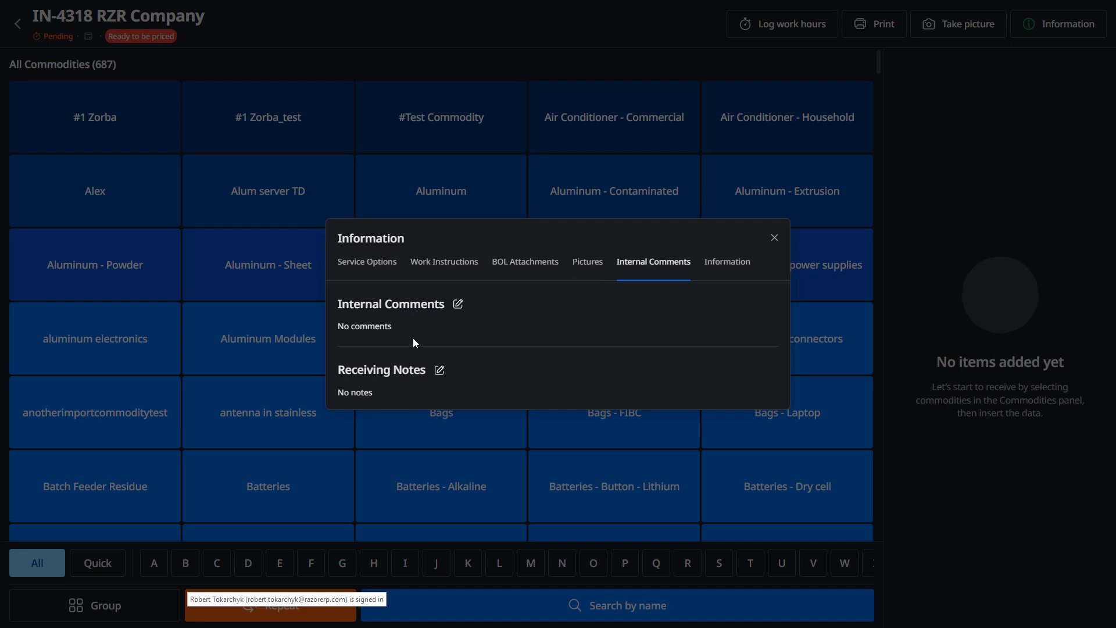
click(735, 260)
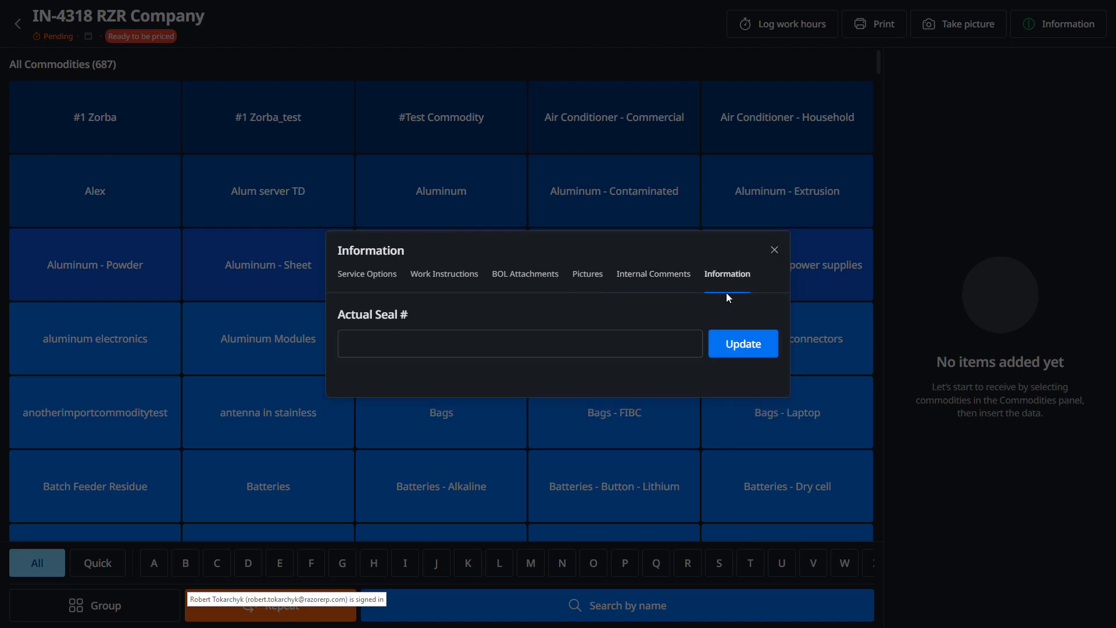
click(774, 251)
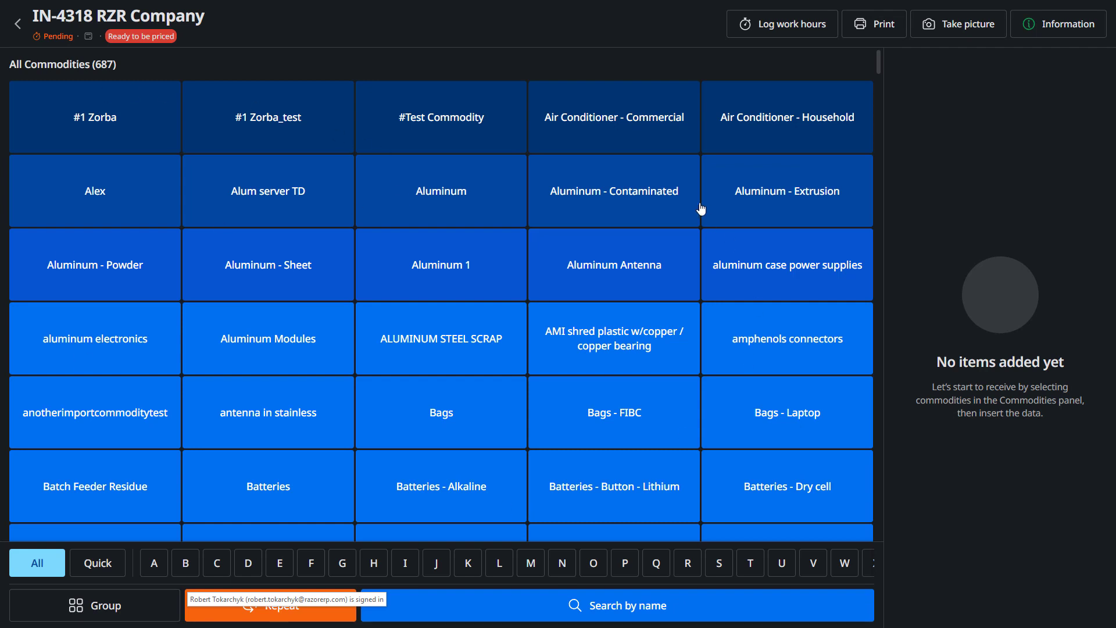
Apply the Quick filter so the grid lists frequently used commodities, led by Mixed Electronics.
scroll(702, 209, down, 5)
scroll(658, 356, down, 3)
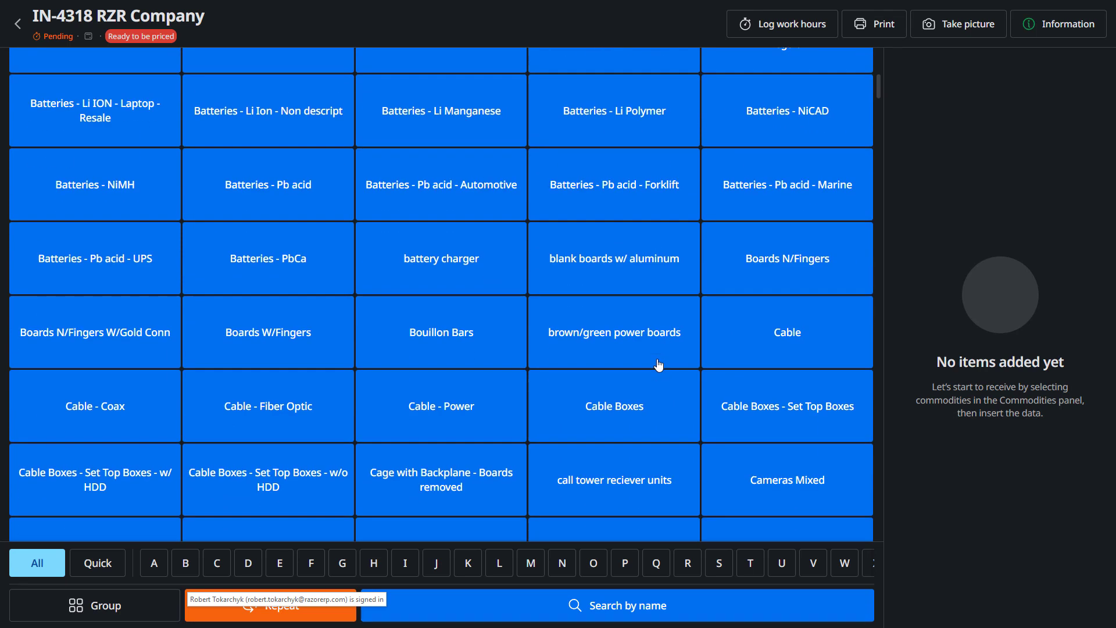
scroll(661, 436, down, 5)
scroll(660, 478, up, 12)
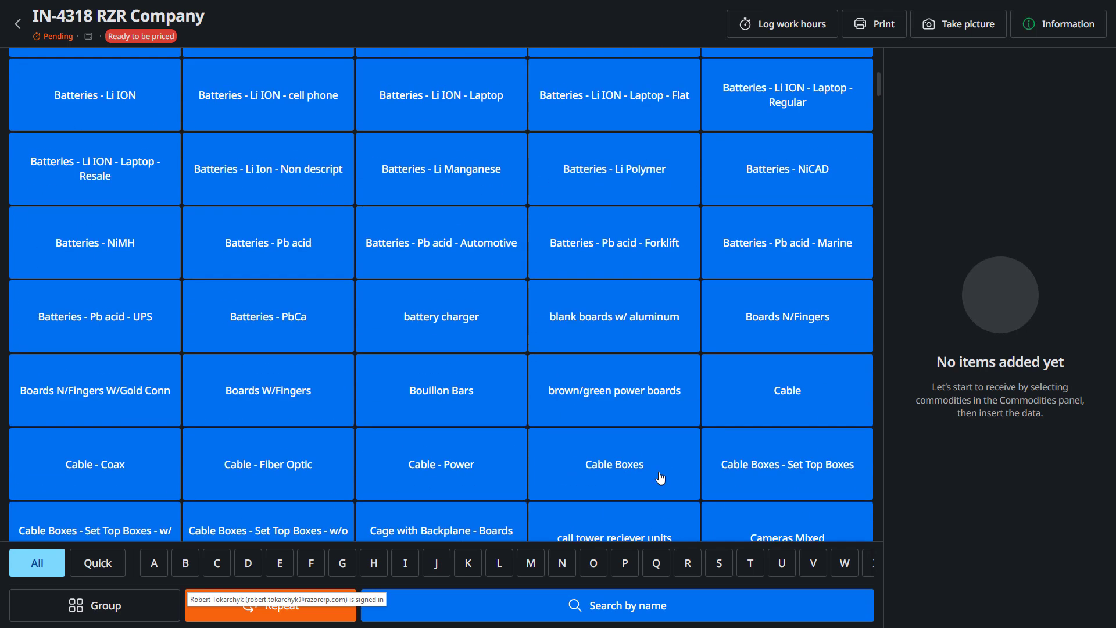
scroll(660, 478, up, 2)
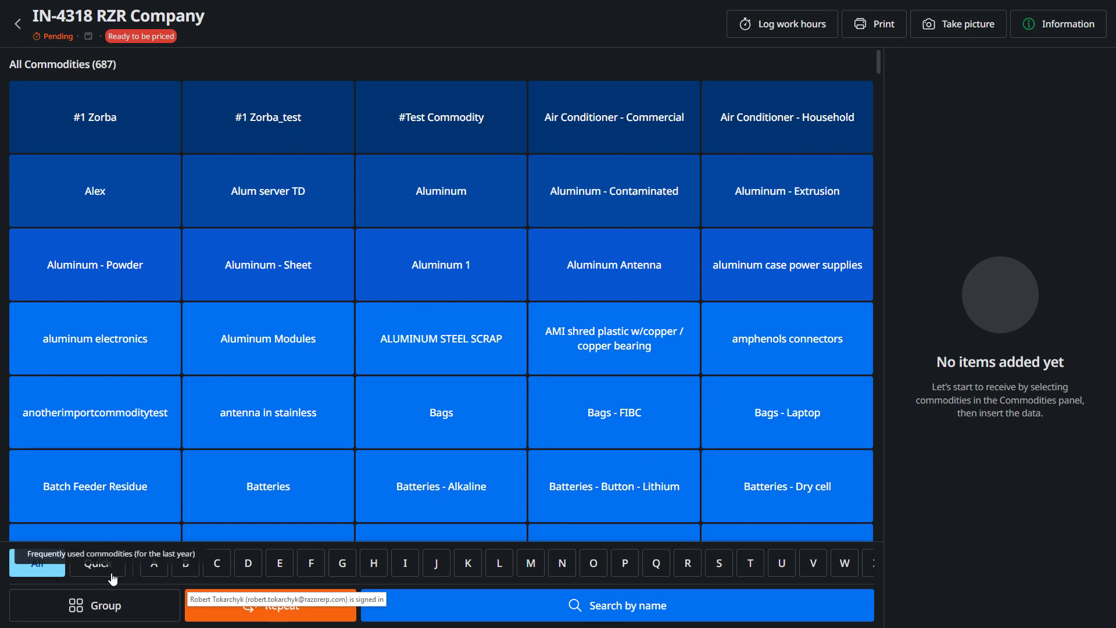
click(90, 570)
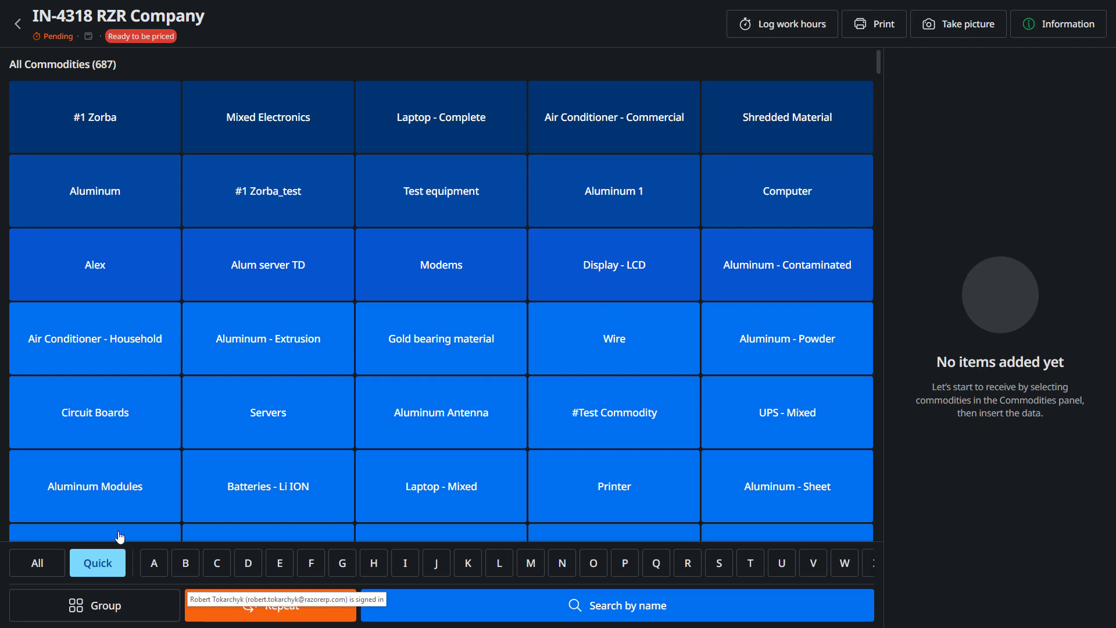
Add a Mixed Electronics item at 875 lbs gross, 40 lbs tare, Gaylord at 01-A-4-B.
click(238, 112)
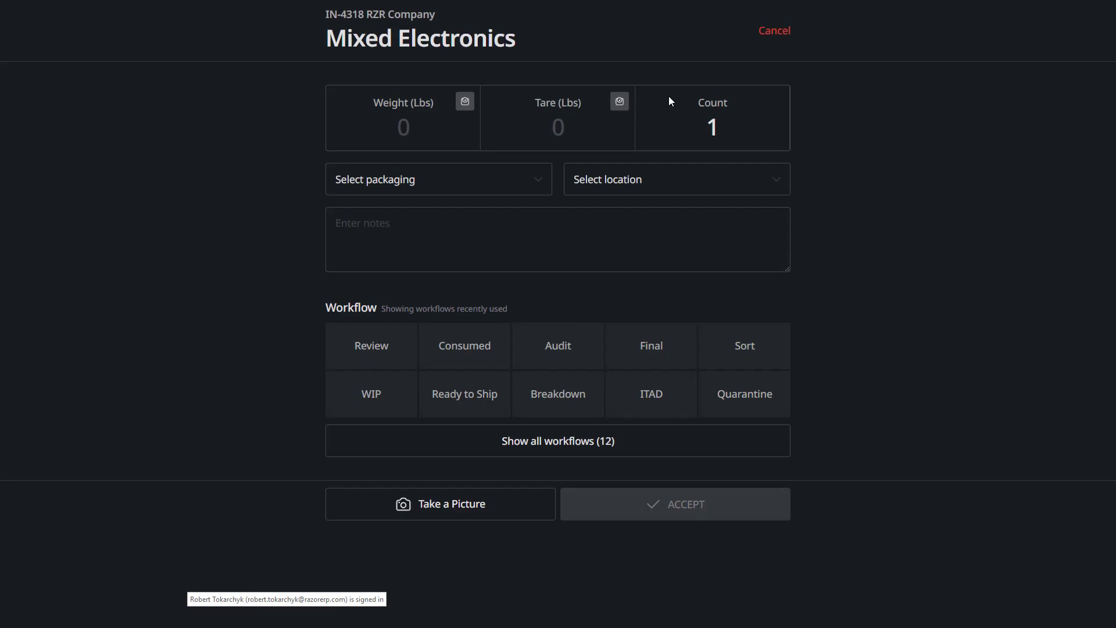
click(367, 128)
text(875)
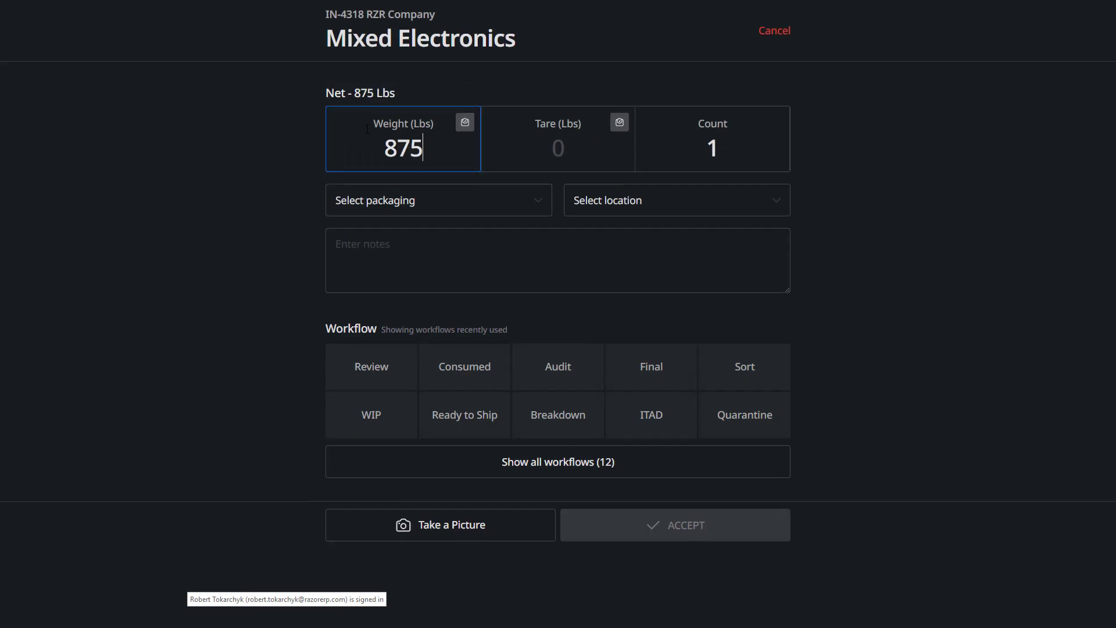
key(Tab)
text(40)
key(Tab)
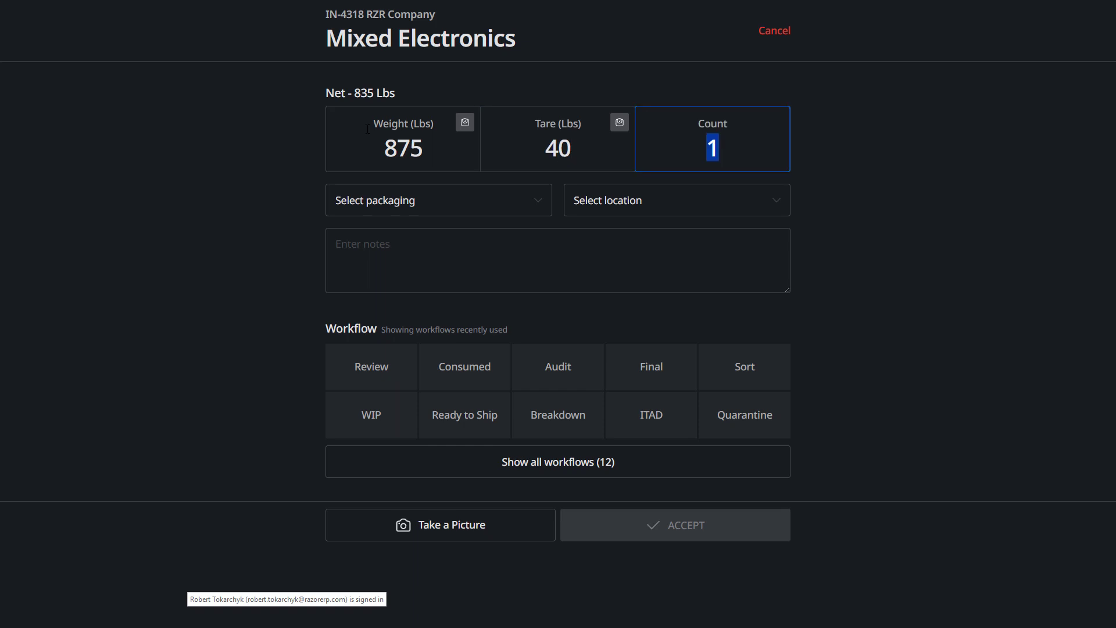
key(Tab)
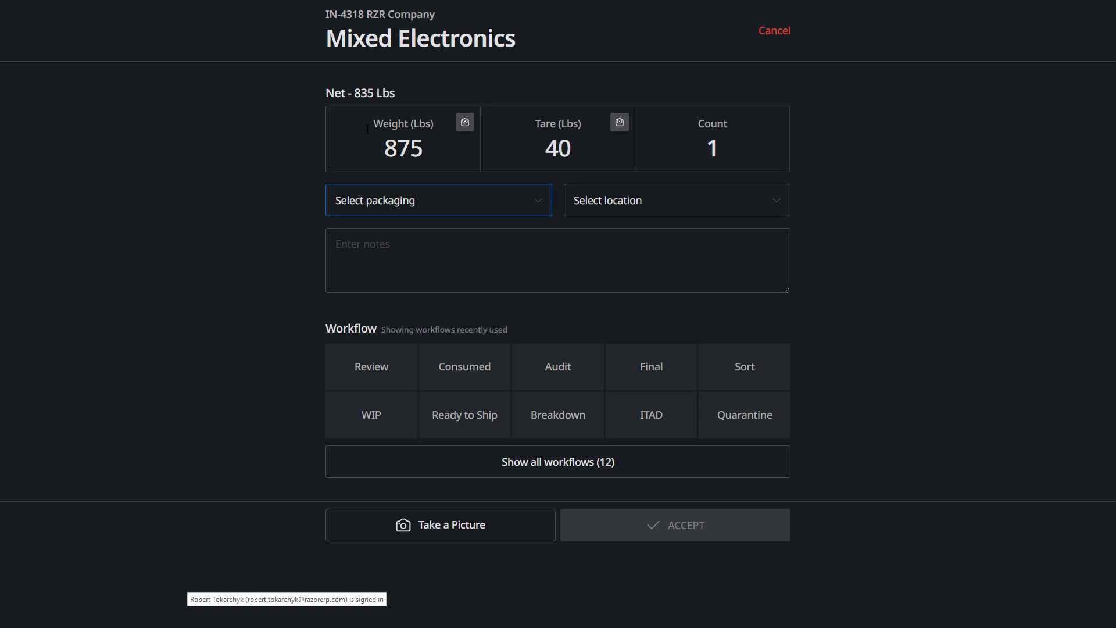
key(Return)
key(Down)
key(Return)
key(Return)
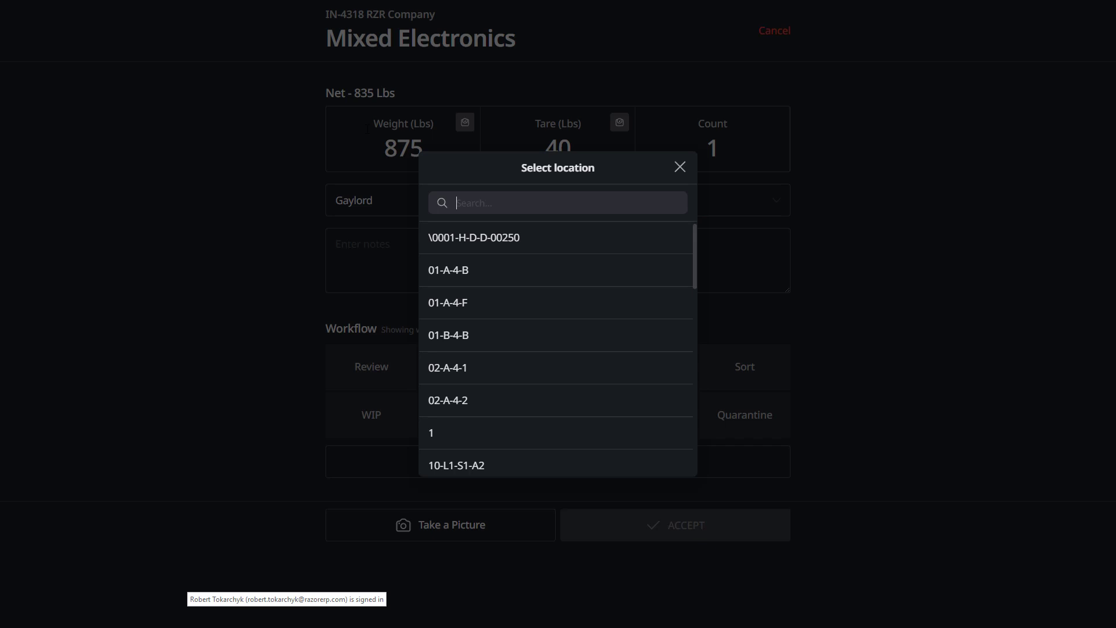
key(Down)
key(Down)
key(Return)
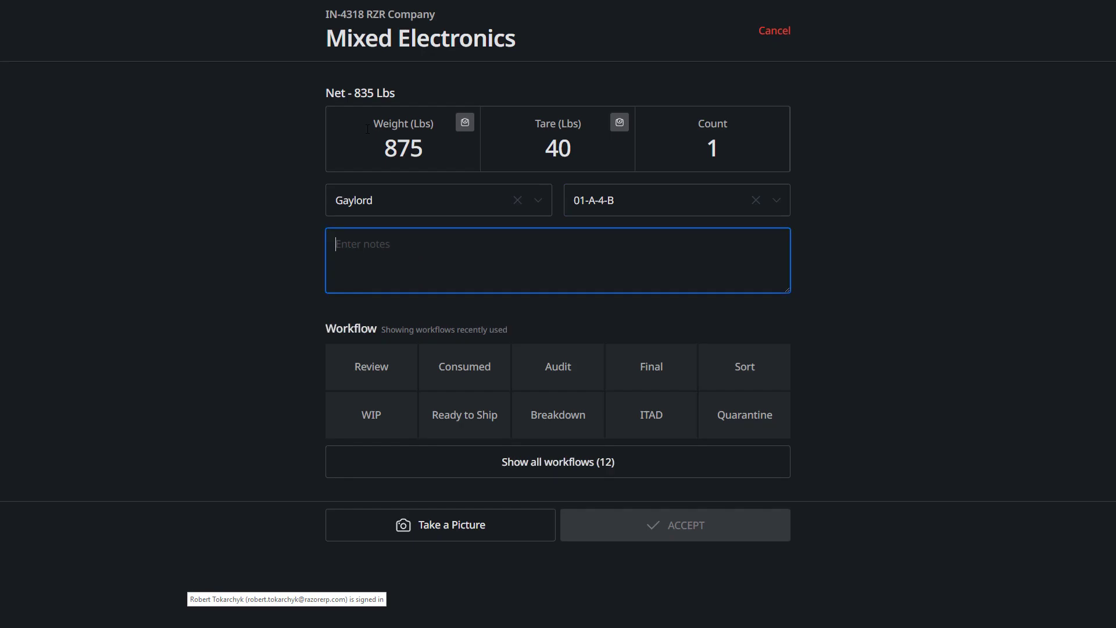
text(sdfsdf)
Assign the ITAD workflow to the Mixed Electronics item and accept it.
click(354, 413)
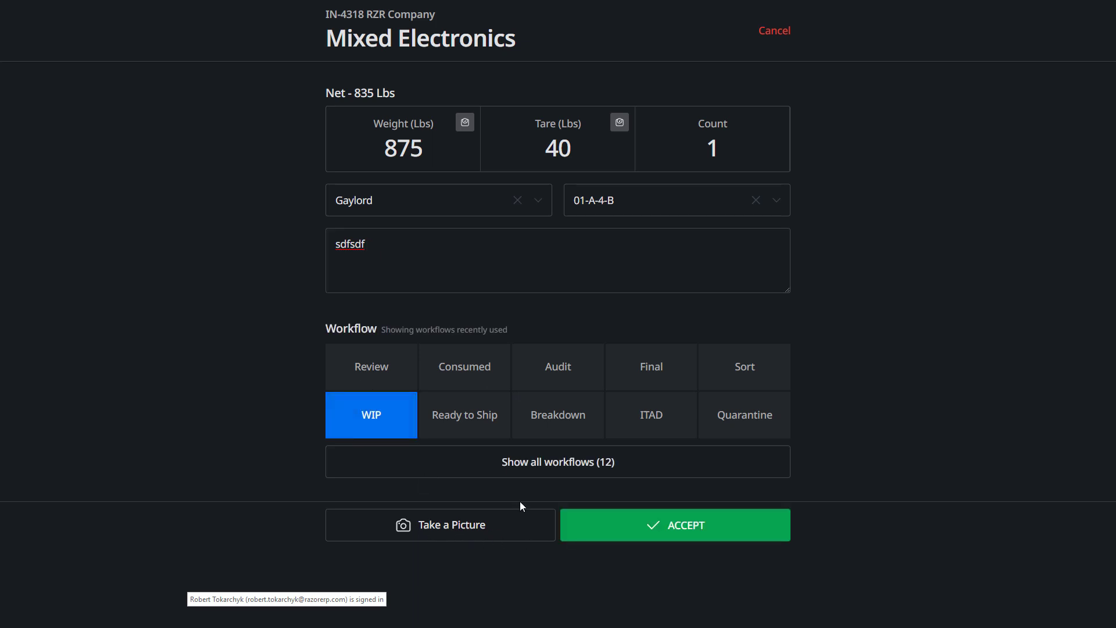
click(576, 472)
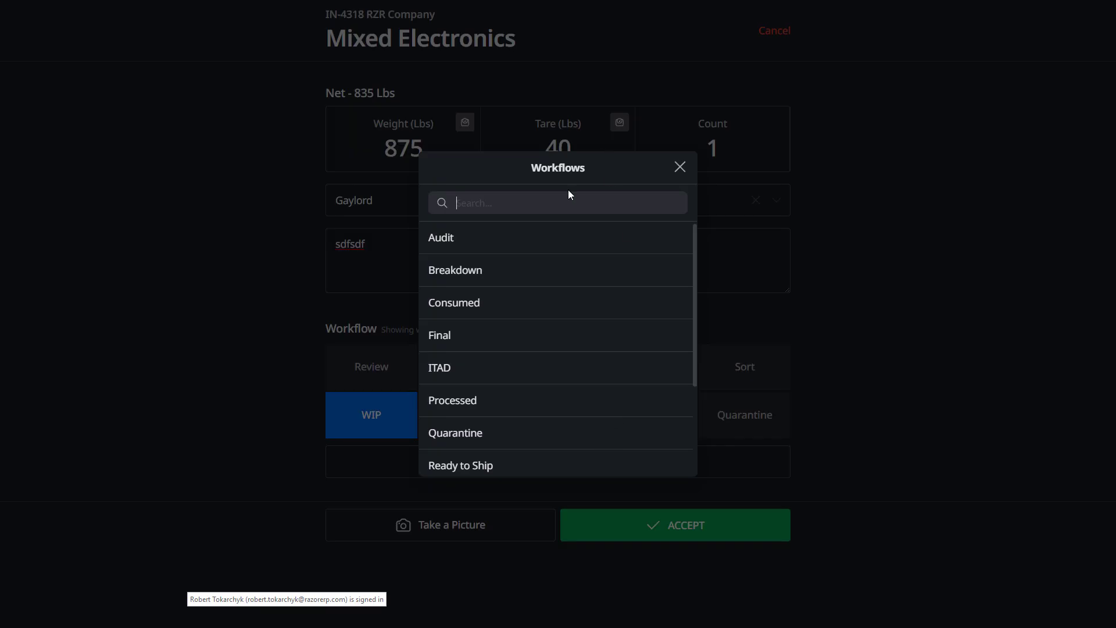
text(itad)
click(480, 268)
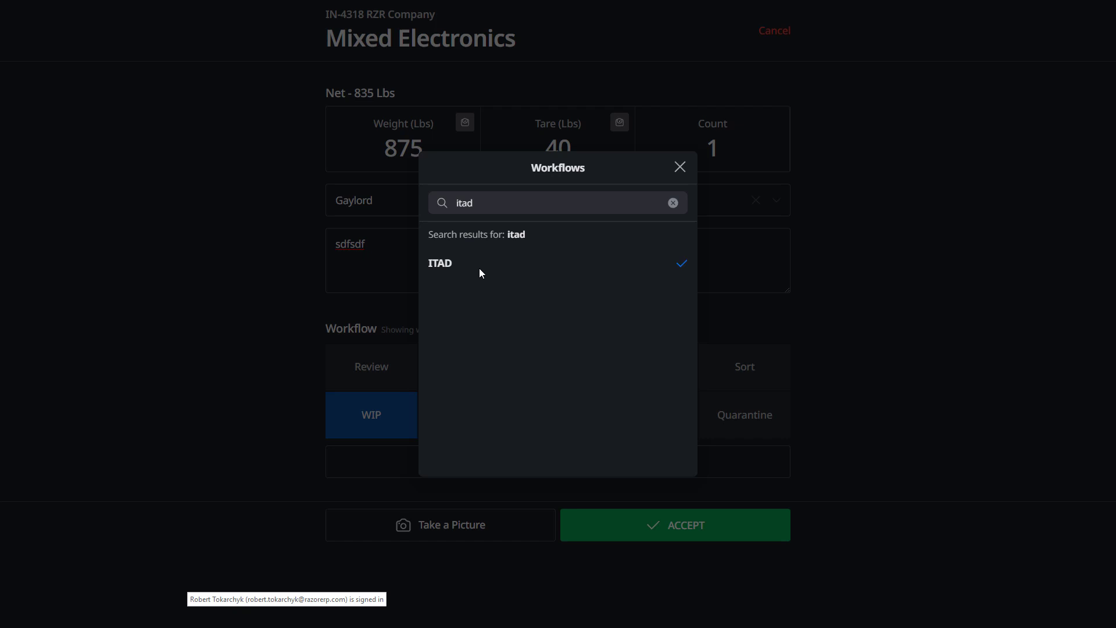
click(695, 523)
click(743, 528)
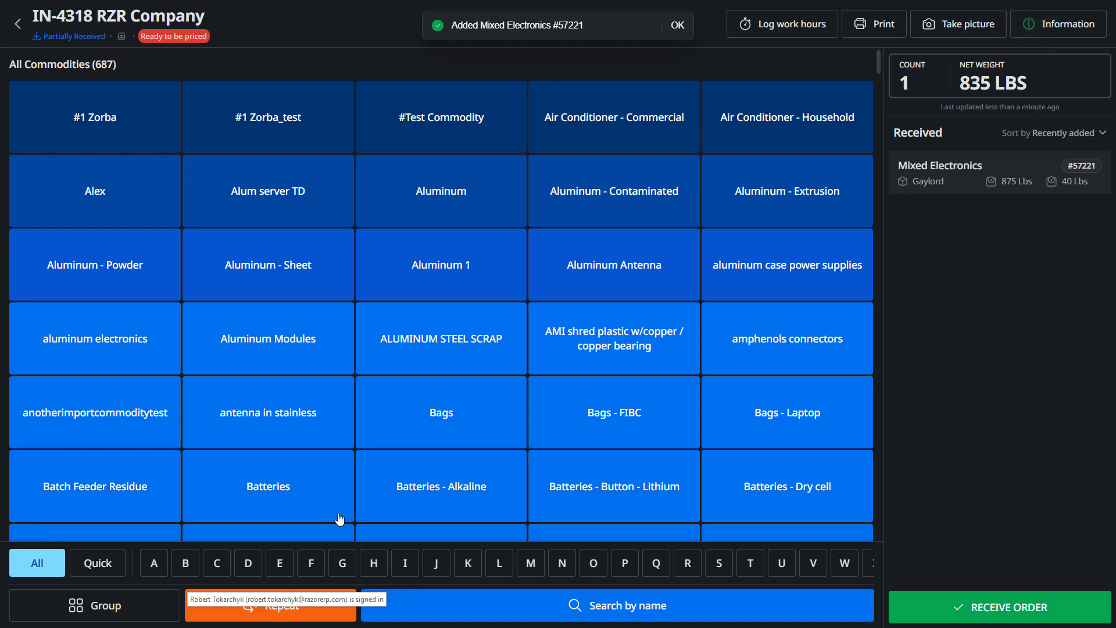
Add a second Mixed Electronics item copied from #57221 with weight 775 lbs.
click(267, 608)
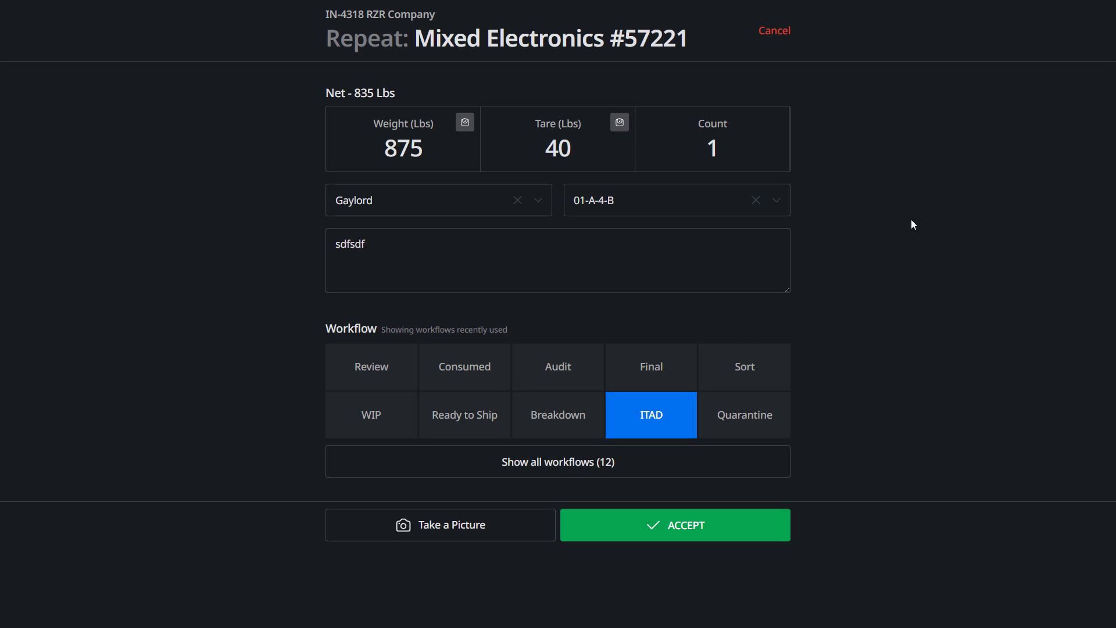
double_click(399, 163)
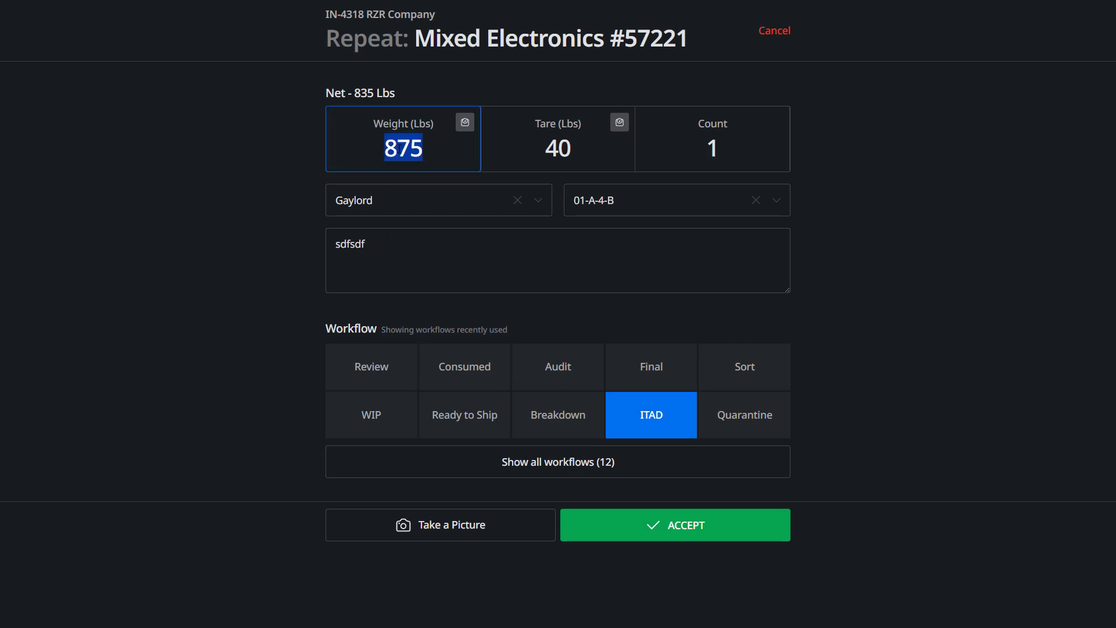
text(775)
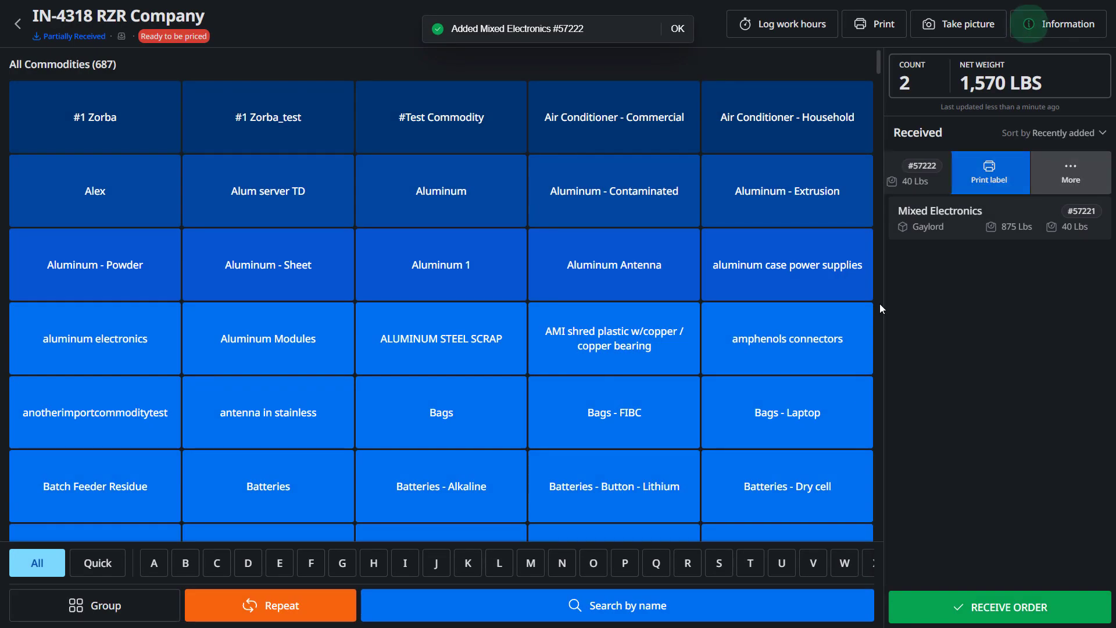
Edit and save item #57222, then switch to commodity search by name.
click(1047, 167)
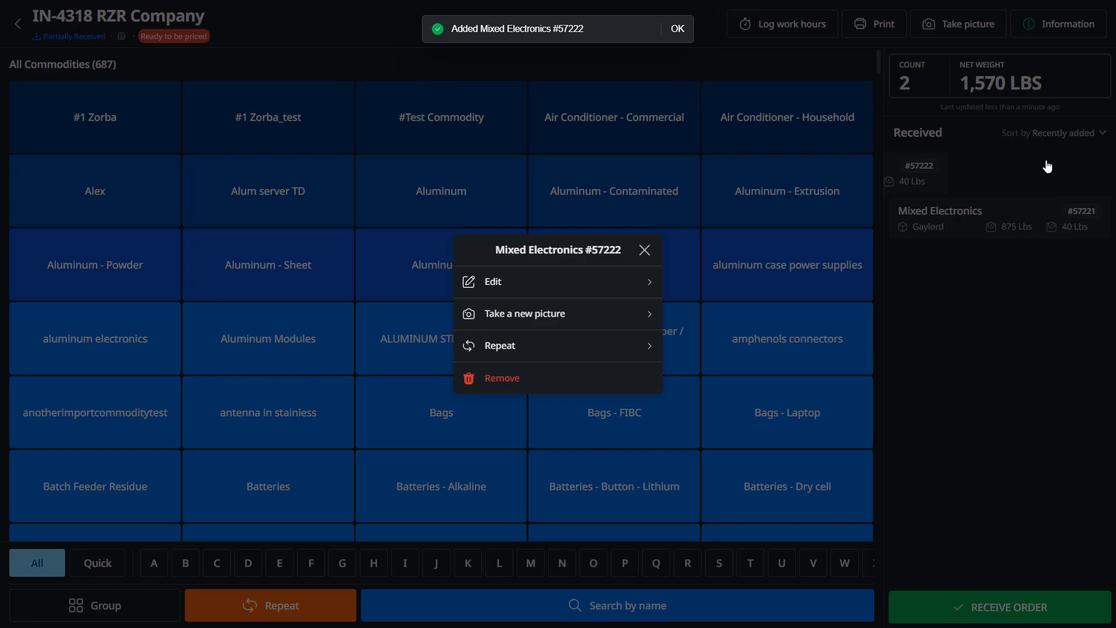
click(1027, 325)
drag(1058, 176, 1004, 180)
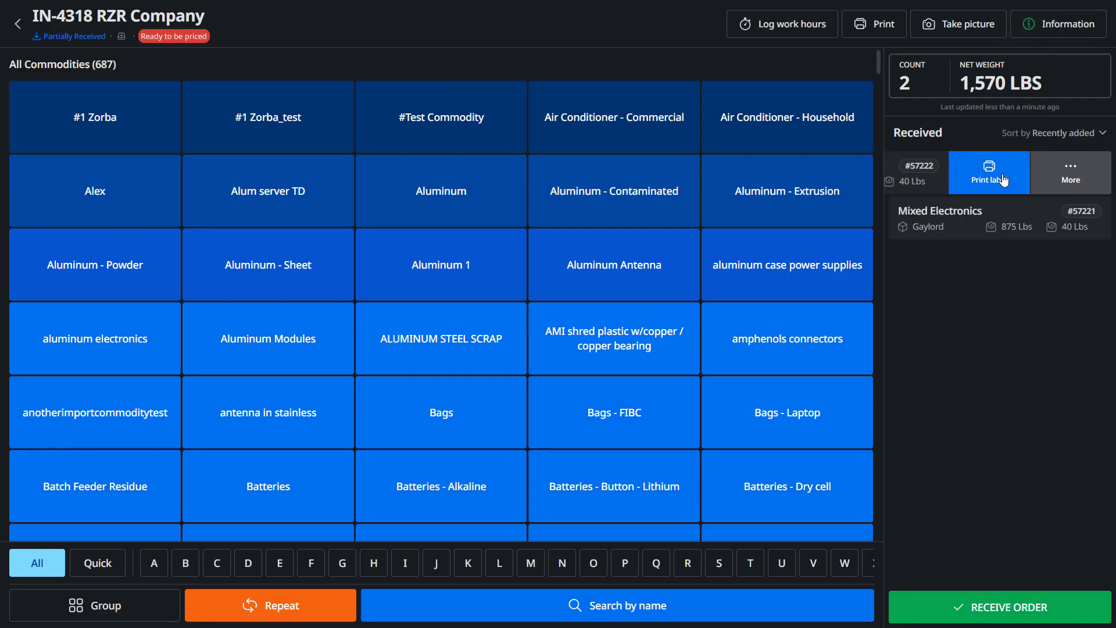
click(1003, 179)
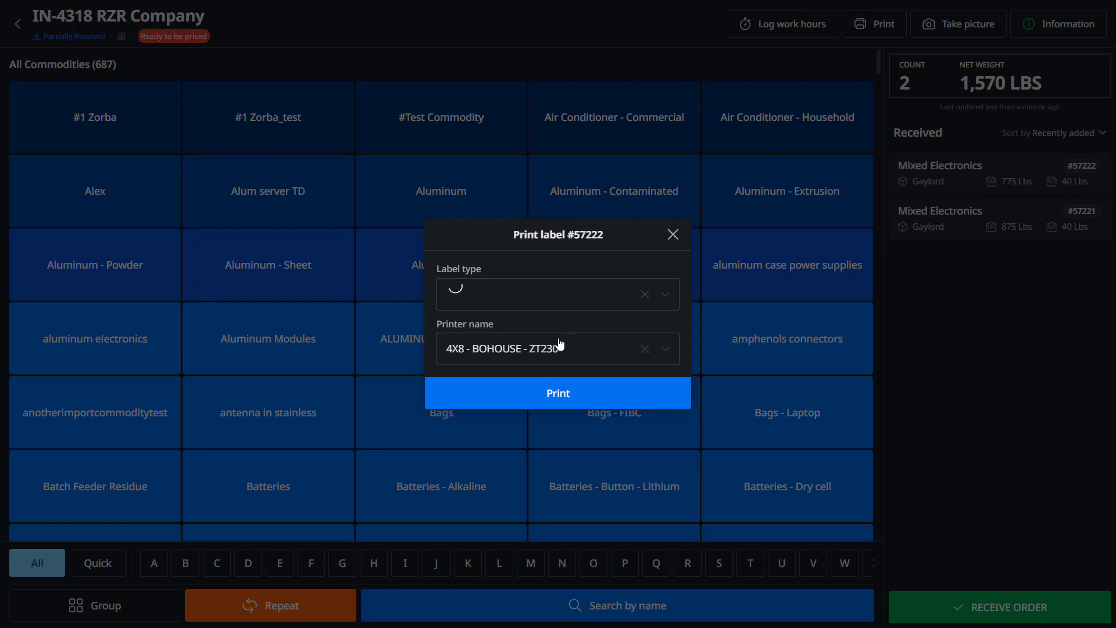
click(676, 235)
drag(1016, 177, 956, 178)
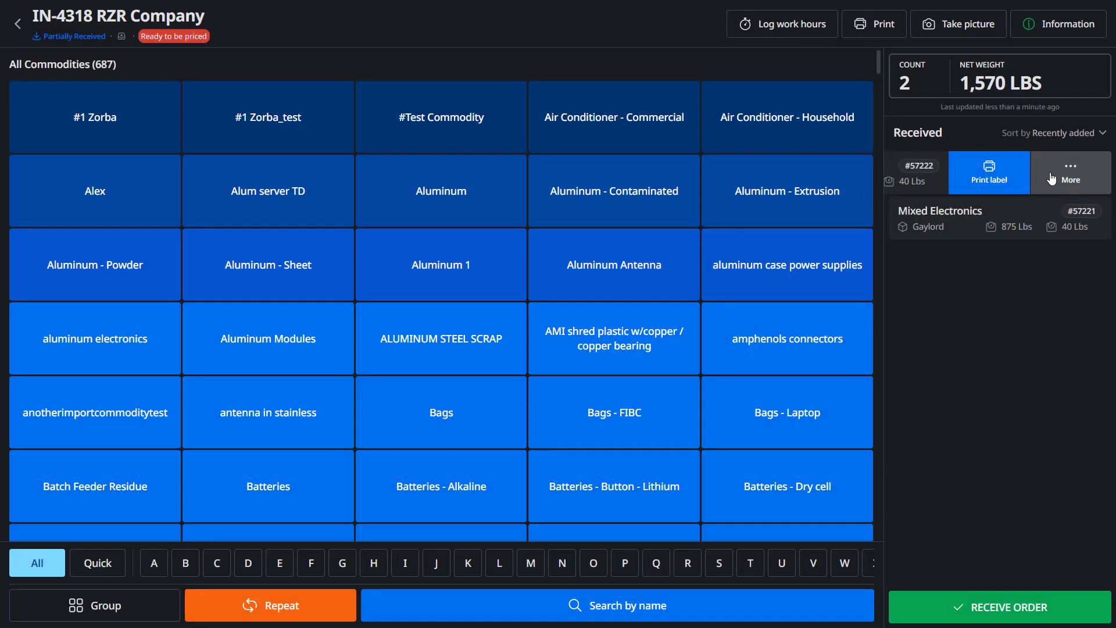
click(1074, 174)
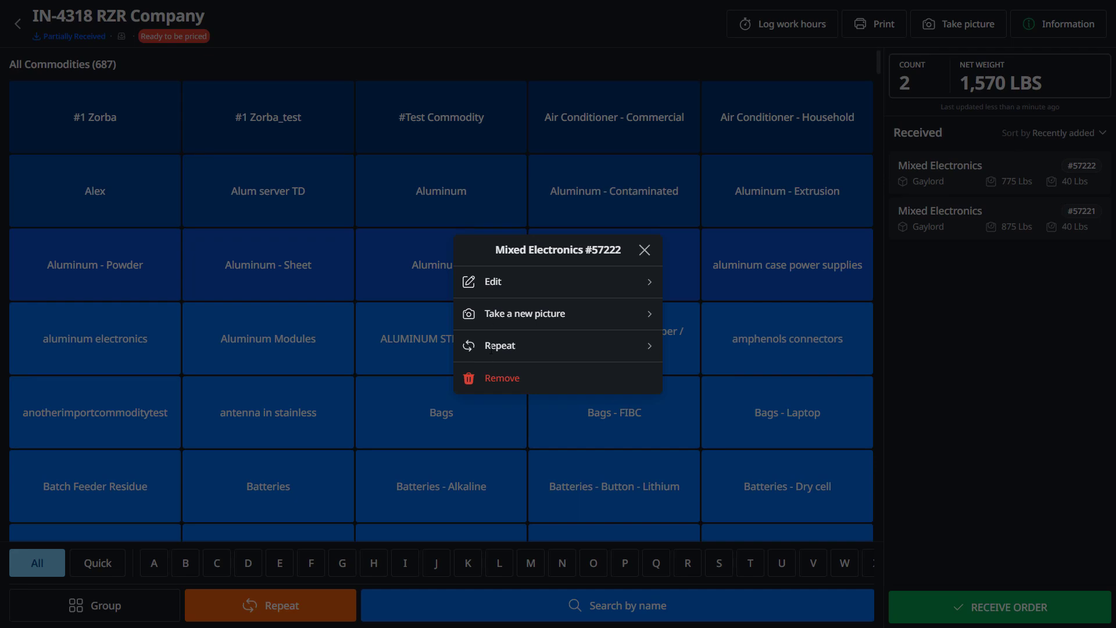
click(497, 282)
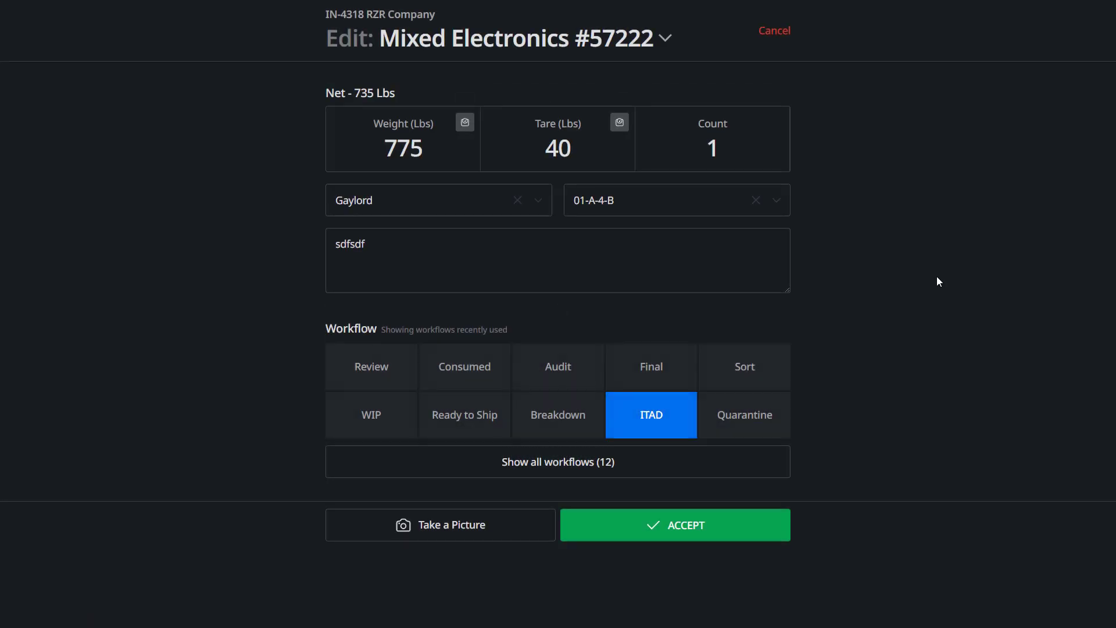
click(643, 524)
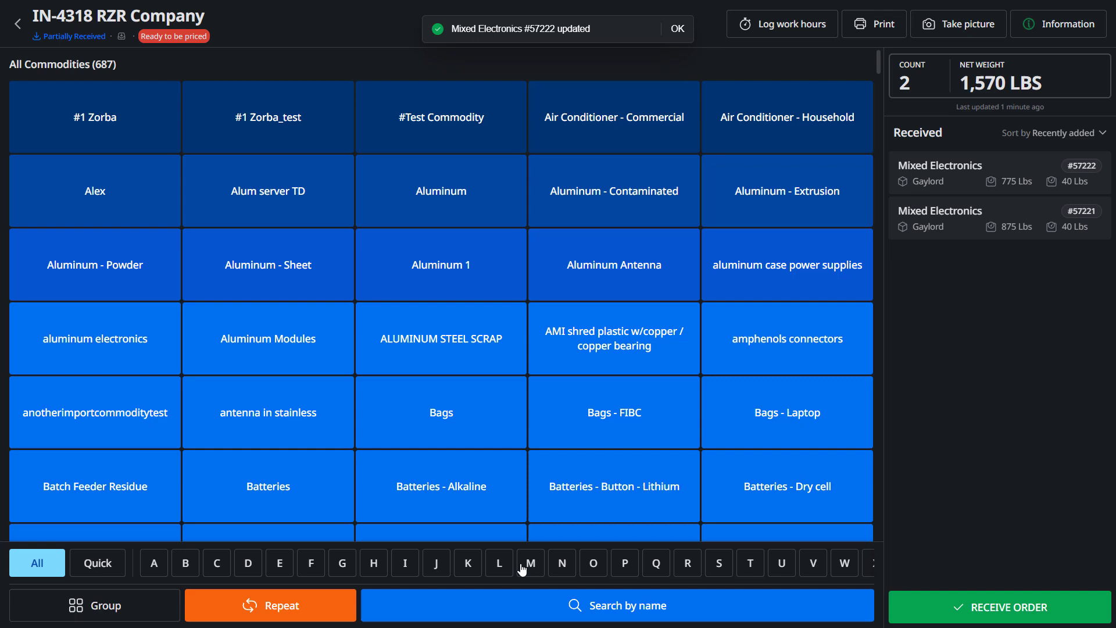
click(619, 606)
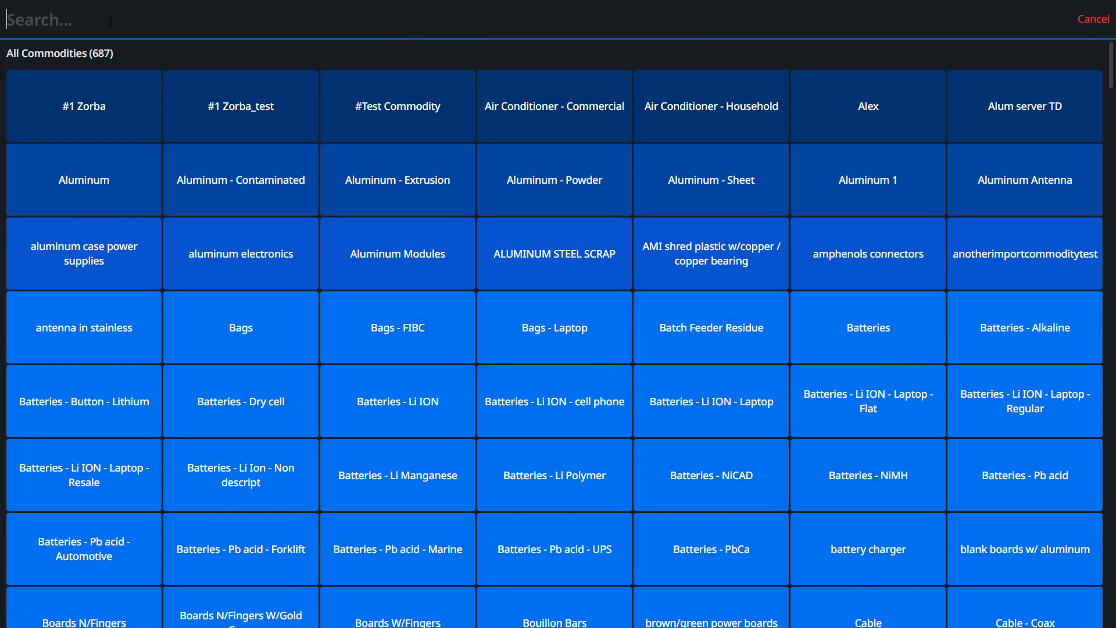
Add a Drives - Hard Drives item with 275 lbs gross, 40 lbs tare and 250 units.
text(hard drives)
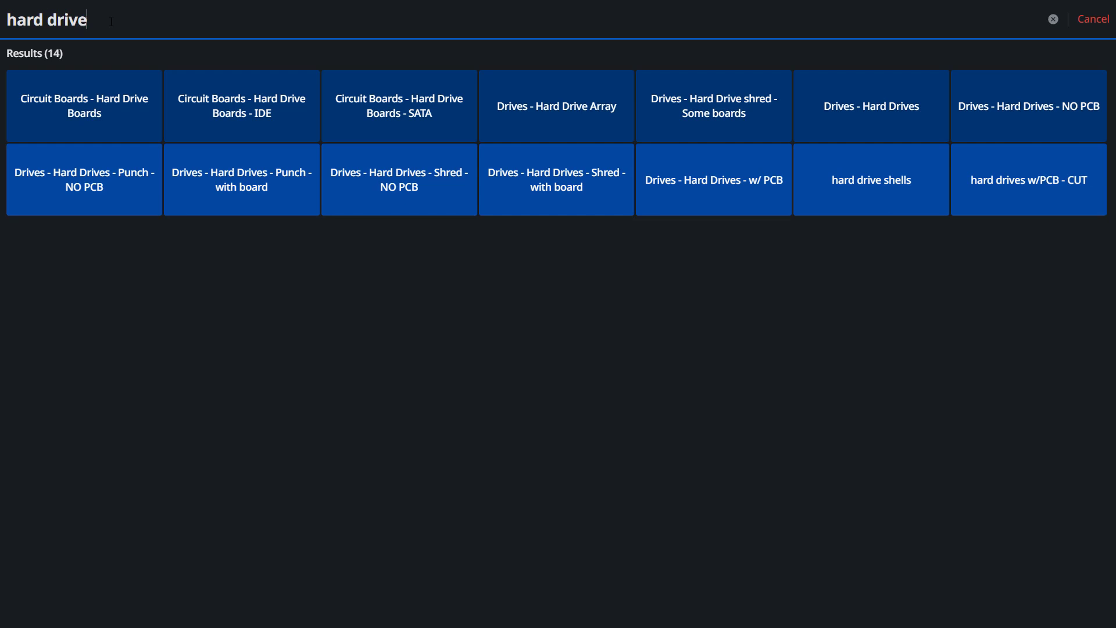
click(86, 107)
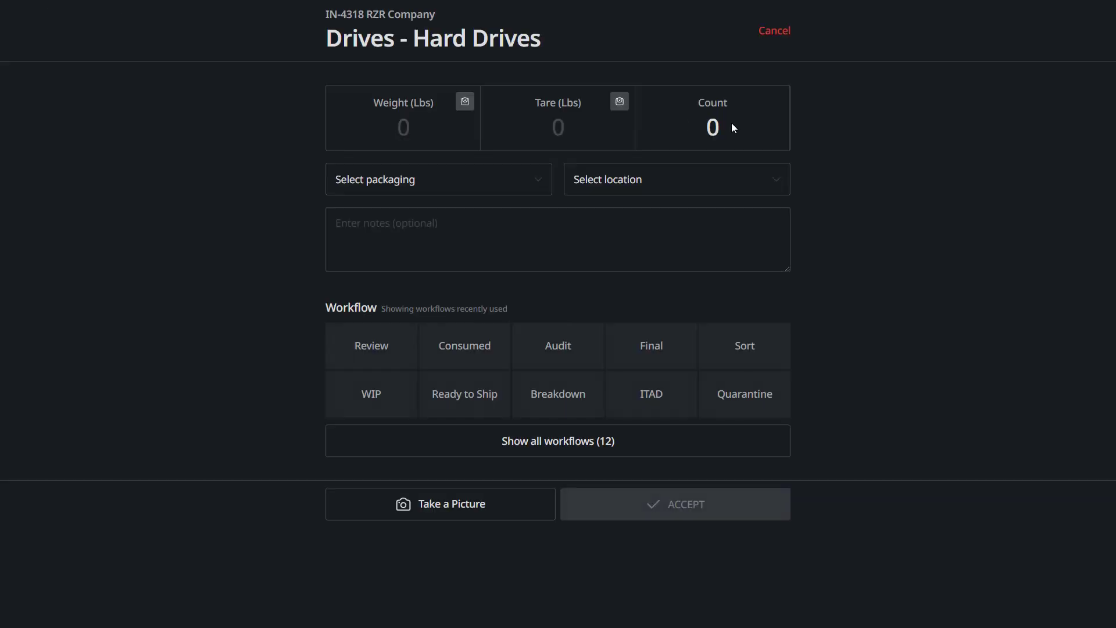
click(423, 140)
text(275)
key(Tab)
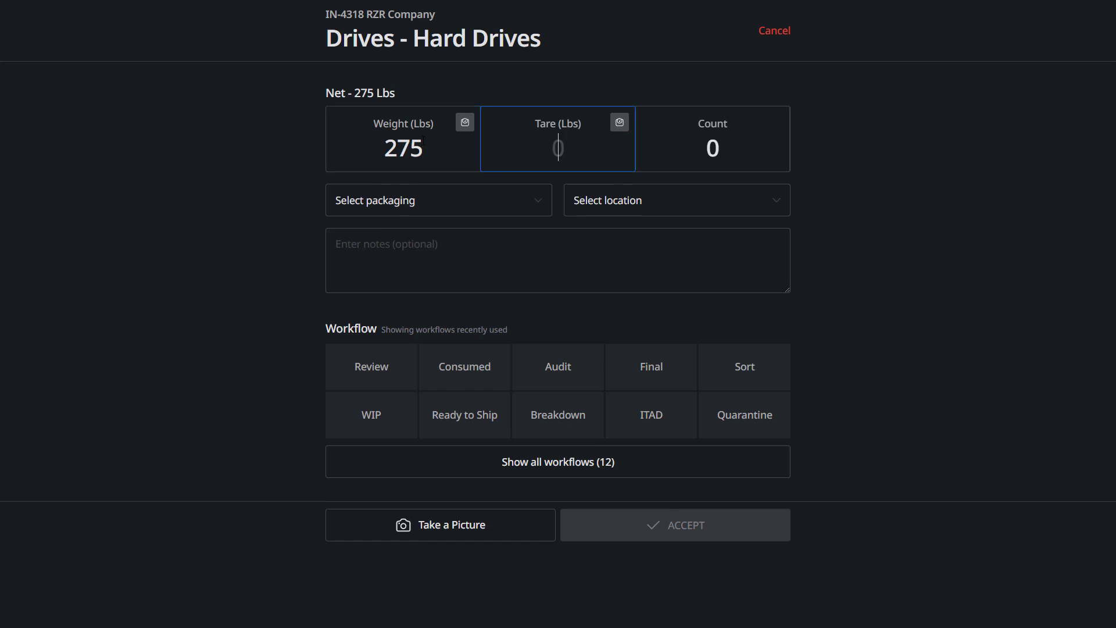
text(40)
key(Tab)
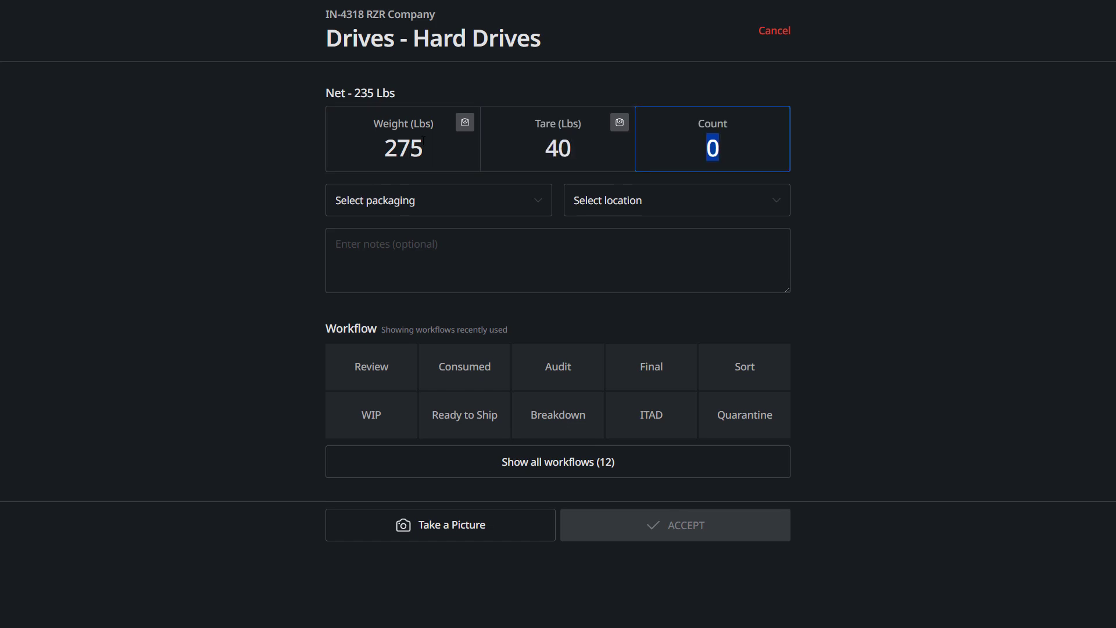
text(250)
Set the hard drives item's packaging to Gaylord and location to 01-A-4-B.
key(Tab)
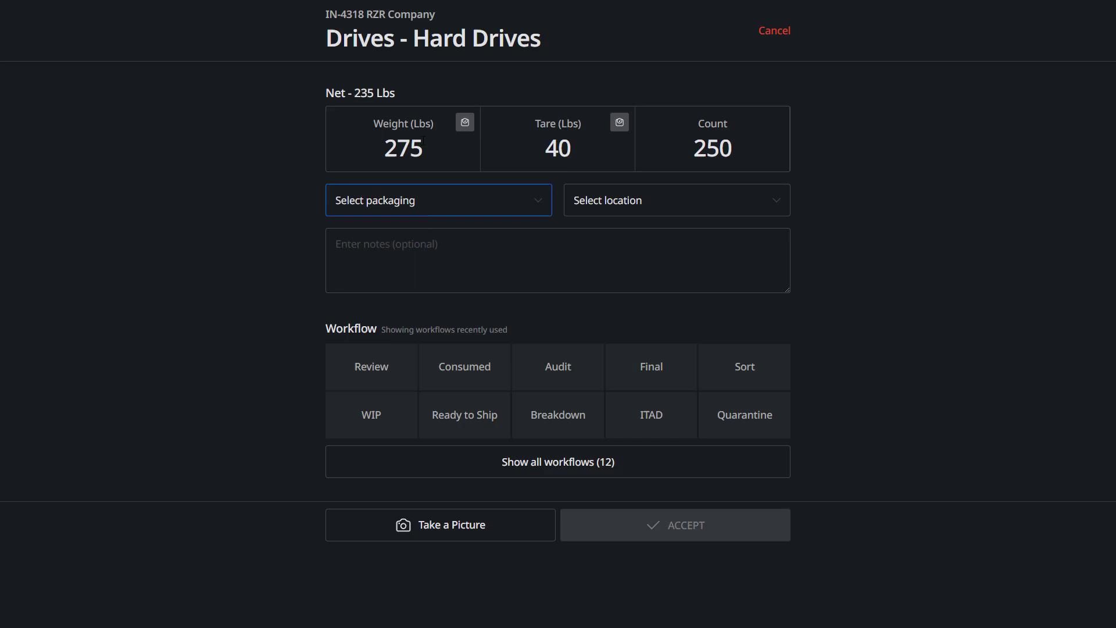
key(Return)
key(Down)
key(Down)
key(Return)
key(Tab)
key(Return)
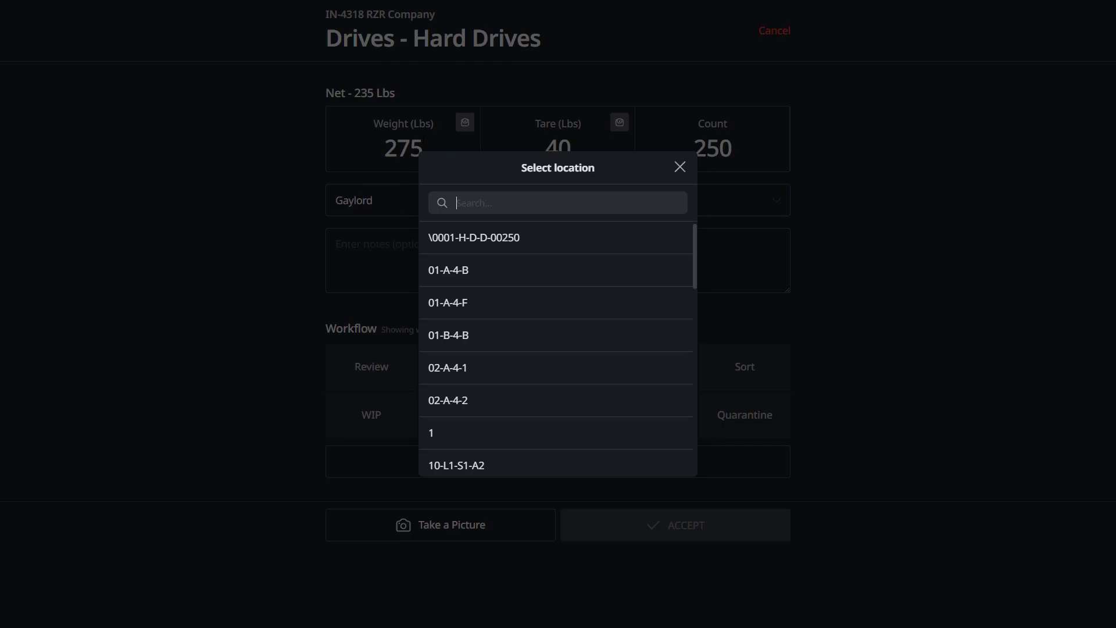
key(Down)
key(Return)
Add the note 'drive destruction', choose the Audit workflow and save the item.
key(Tab)
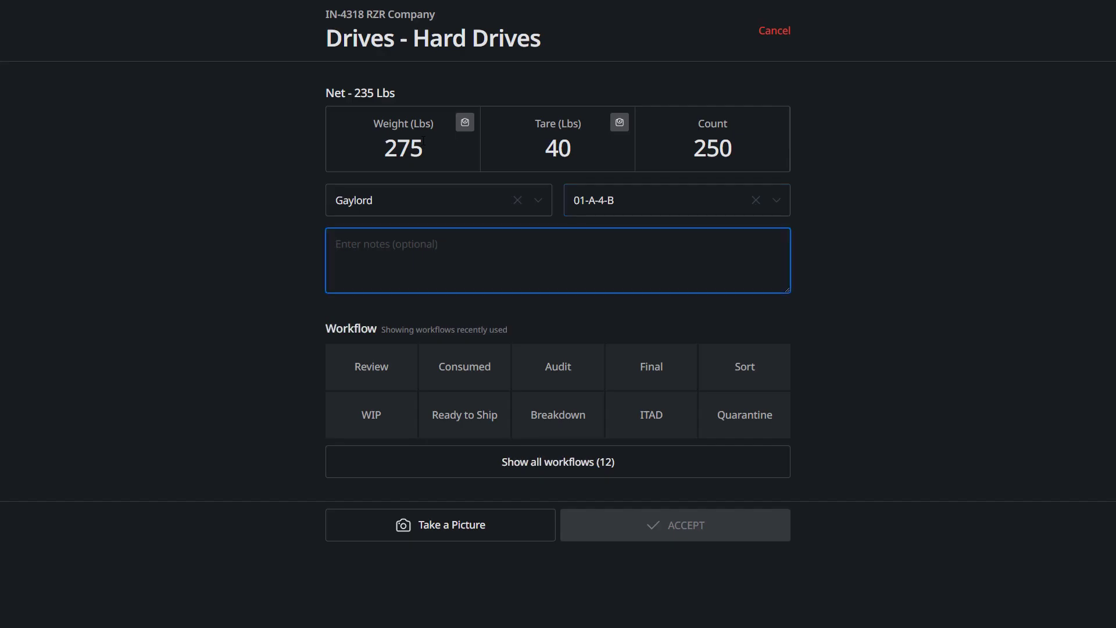
text(drive destruction)
key(Tab)
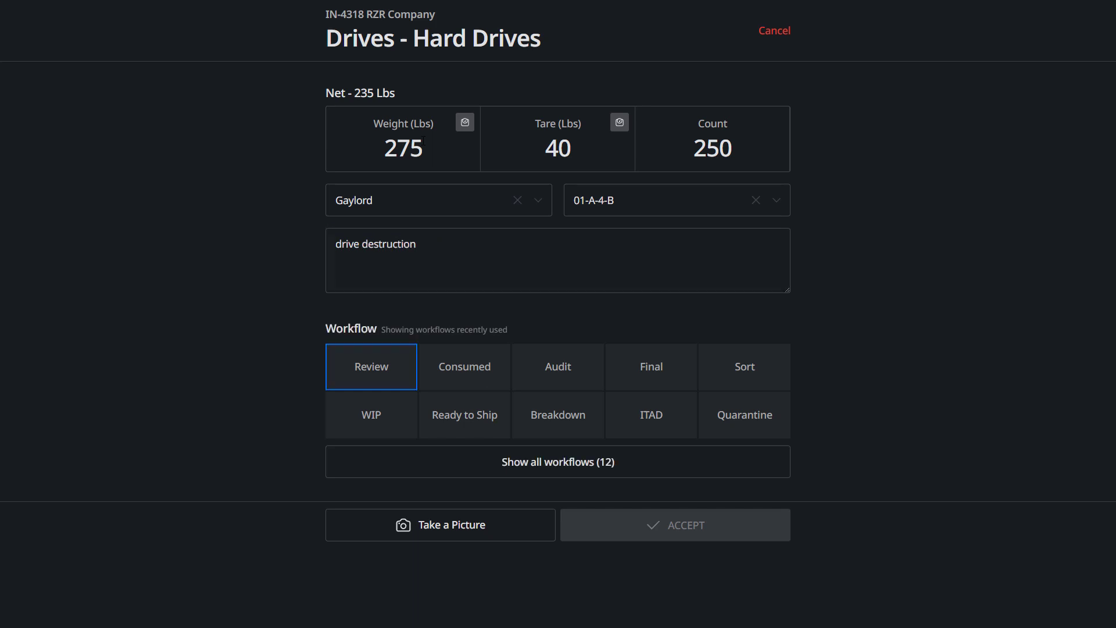
click(556, 368)
click(675, 539)
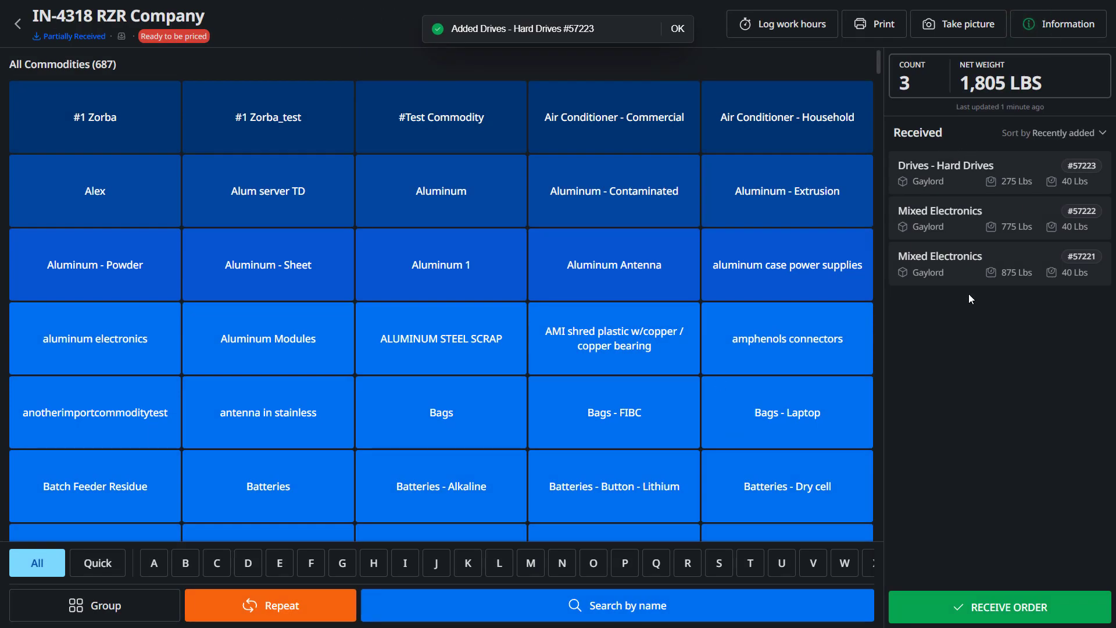
double_click(904, 82)
drag(1056, 90, 958, 86)
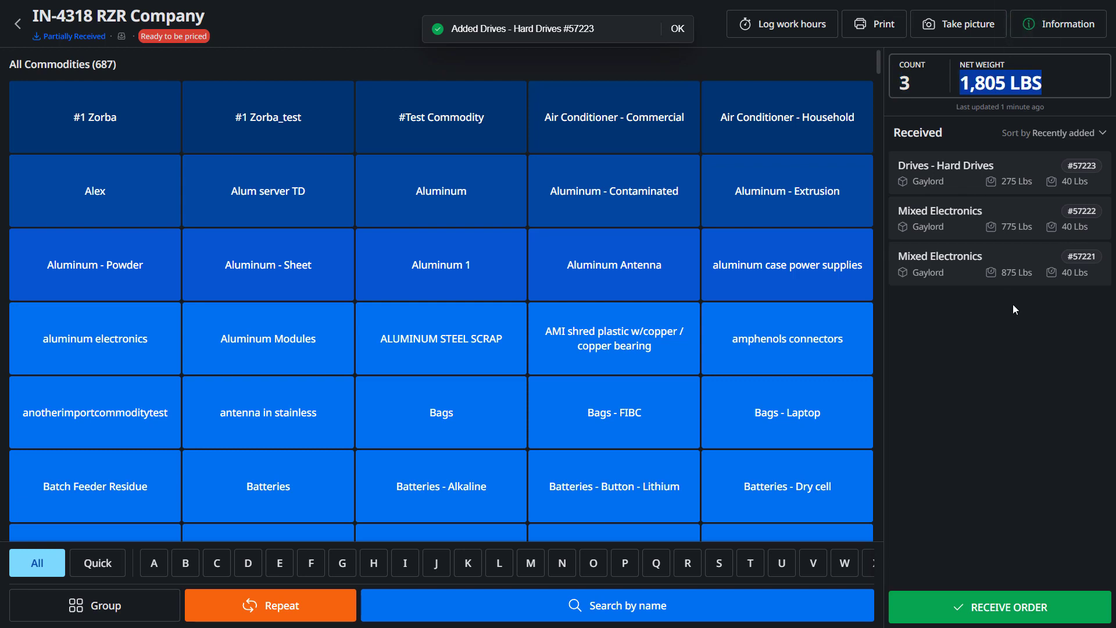
click(1053, 388)
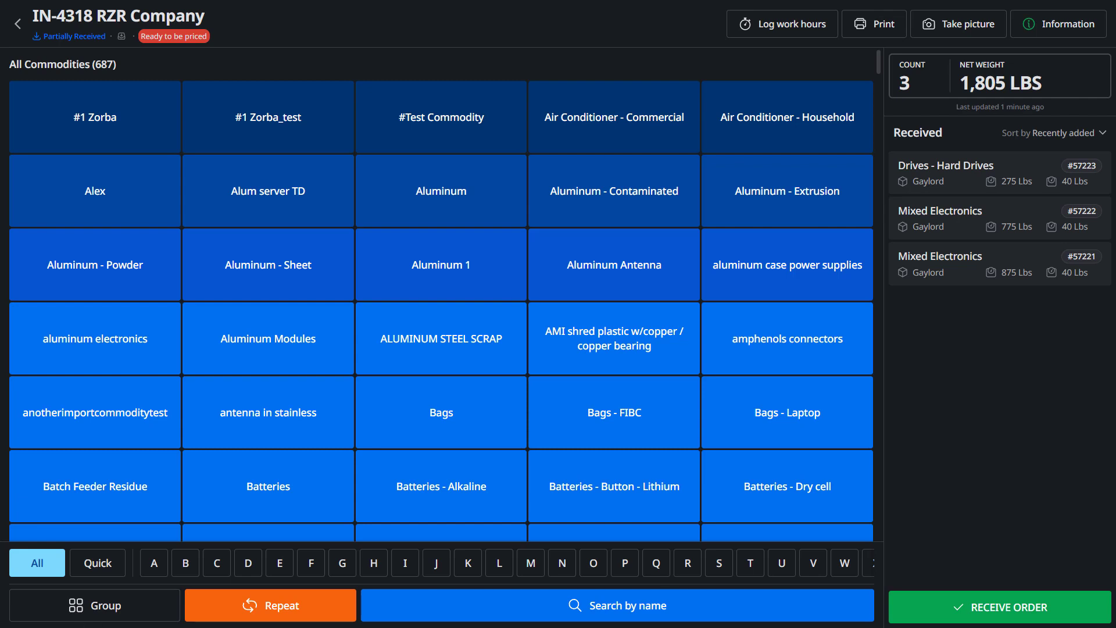
click(105, 605)
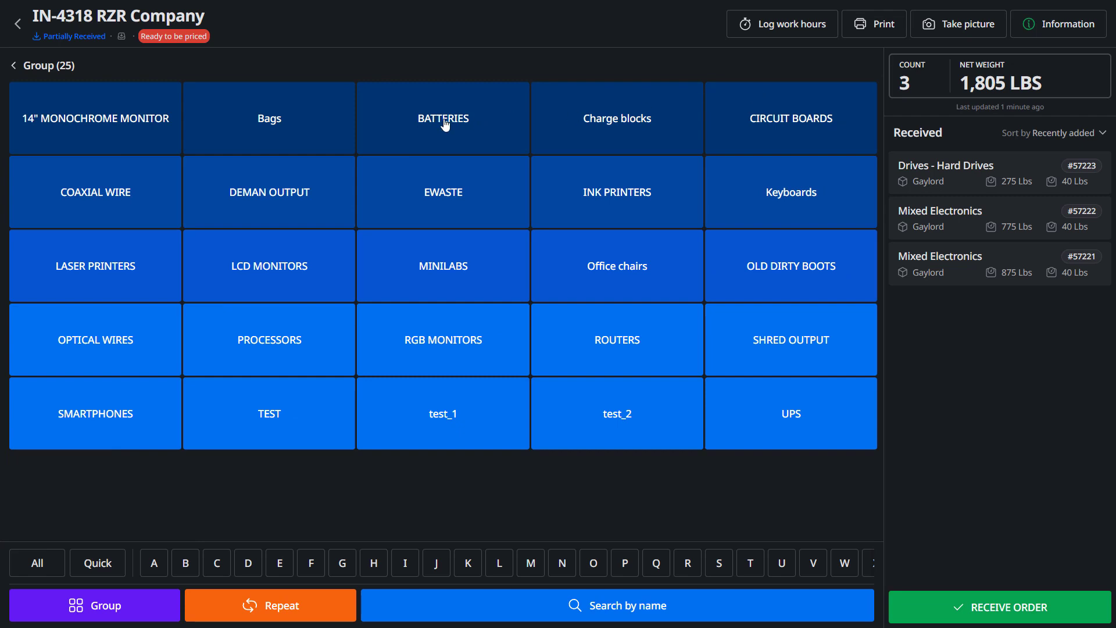
click(803, 325)
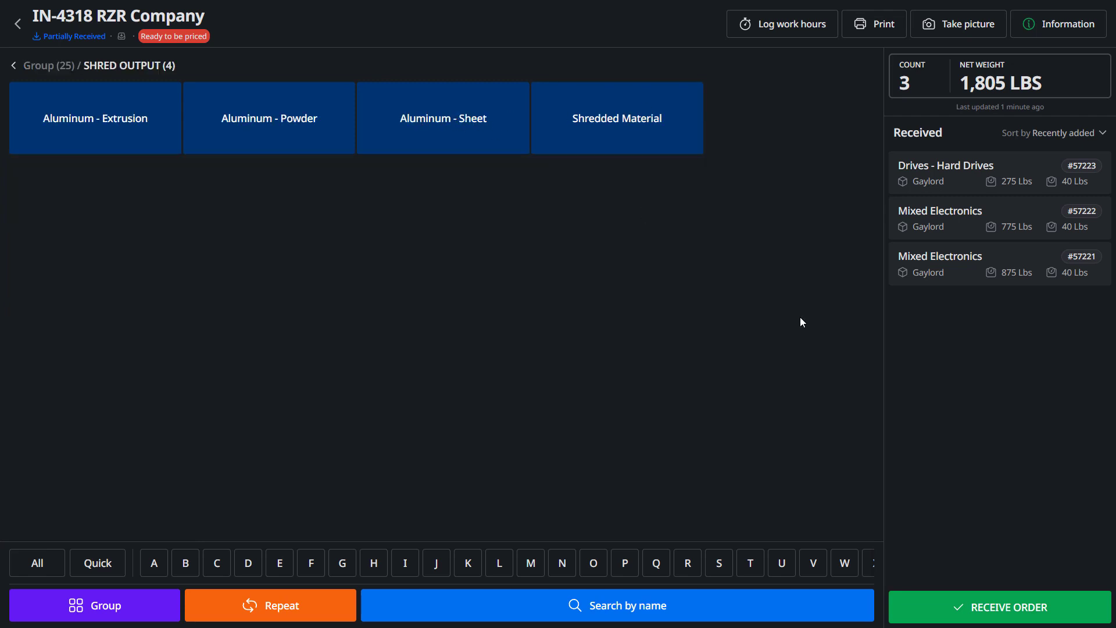
click(127, 615)
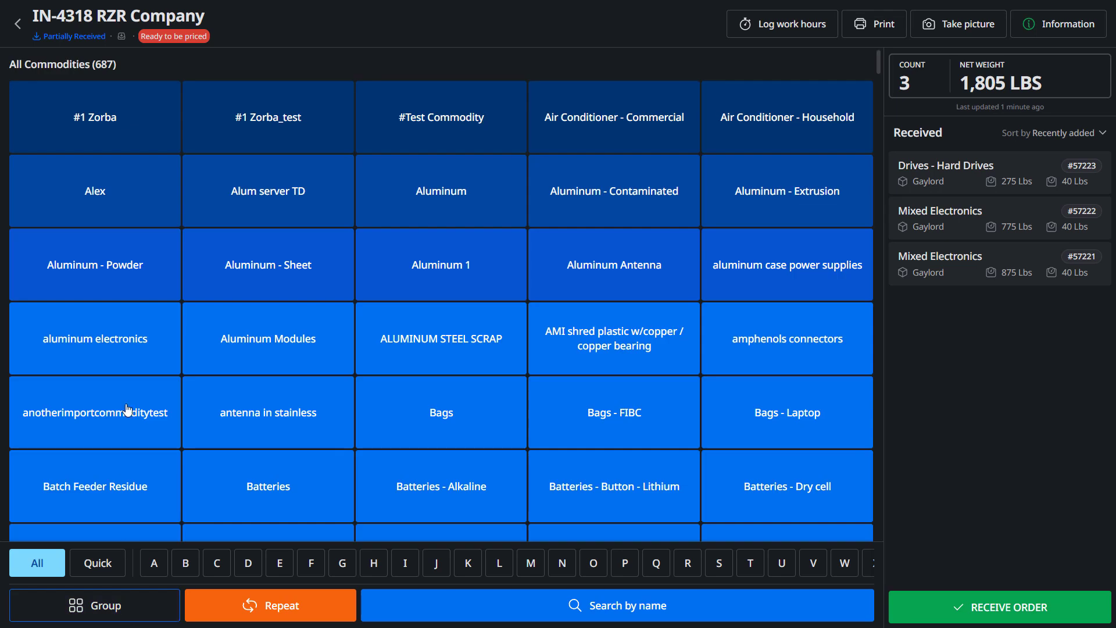
Mark order IN-4318 as received and dismiss the Print dialog without printing.
click(1068, 619)
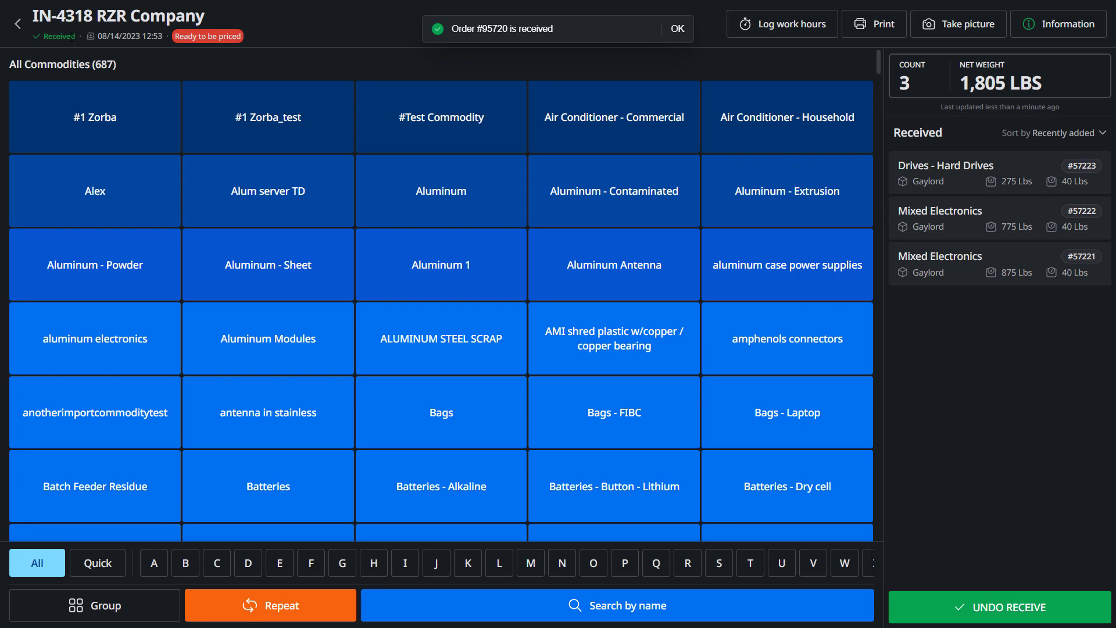
drag(71, 36, 43, 37)
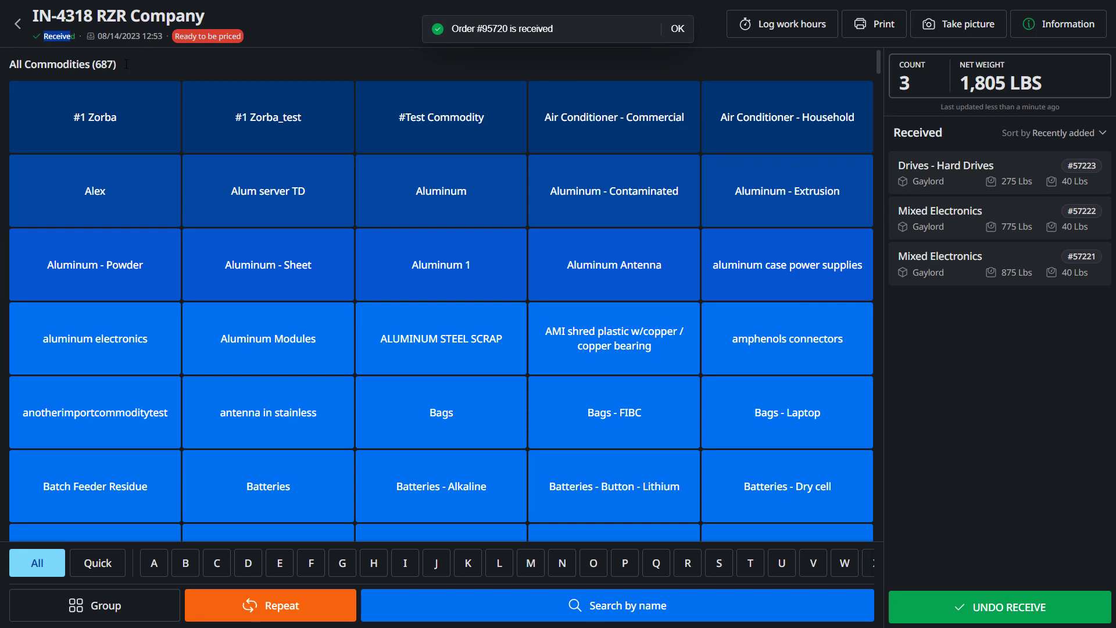
click(883, 26)
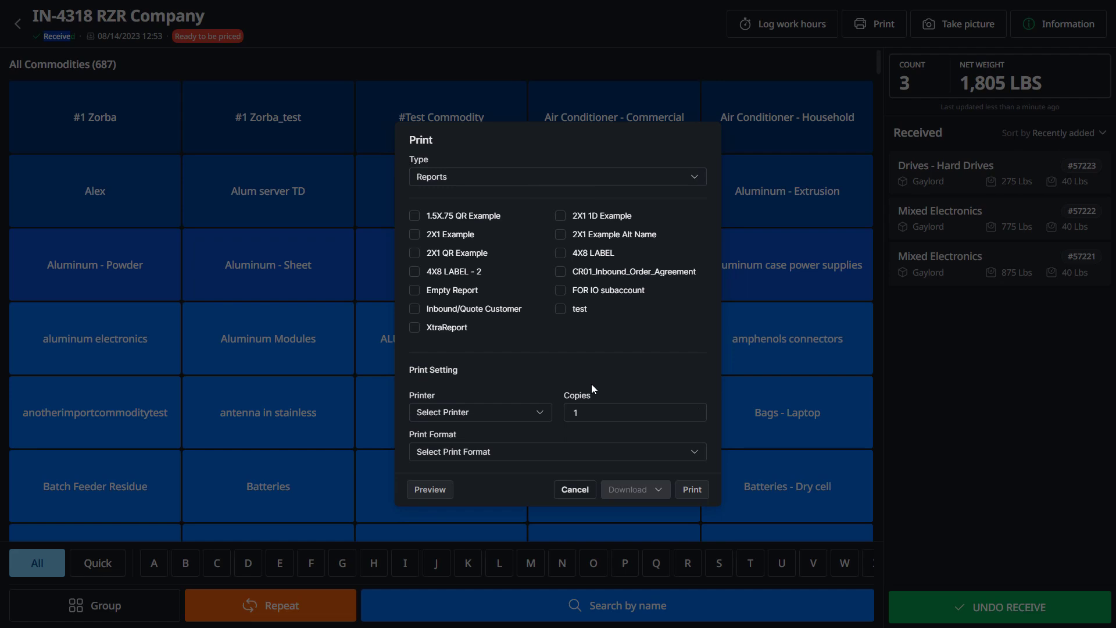
click(876, 478)
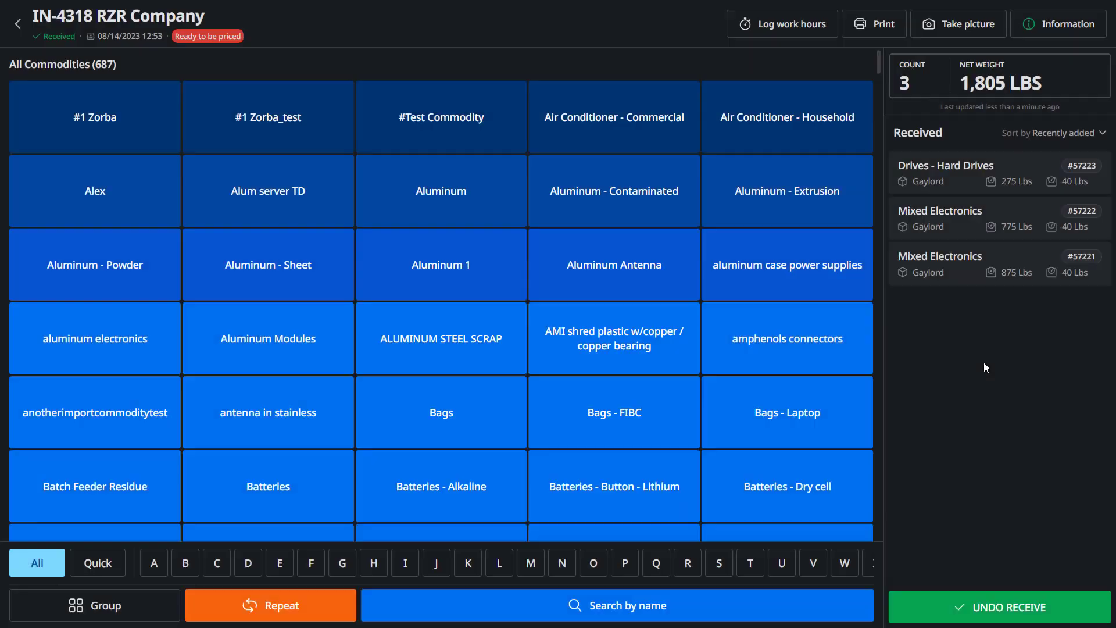
Go back to the Inbound Order List and reselect the now-Received IN-4318 row.
click(19, 26)
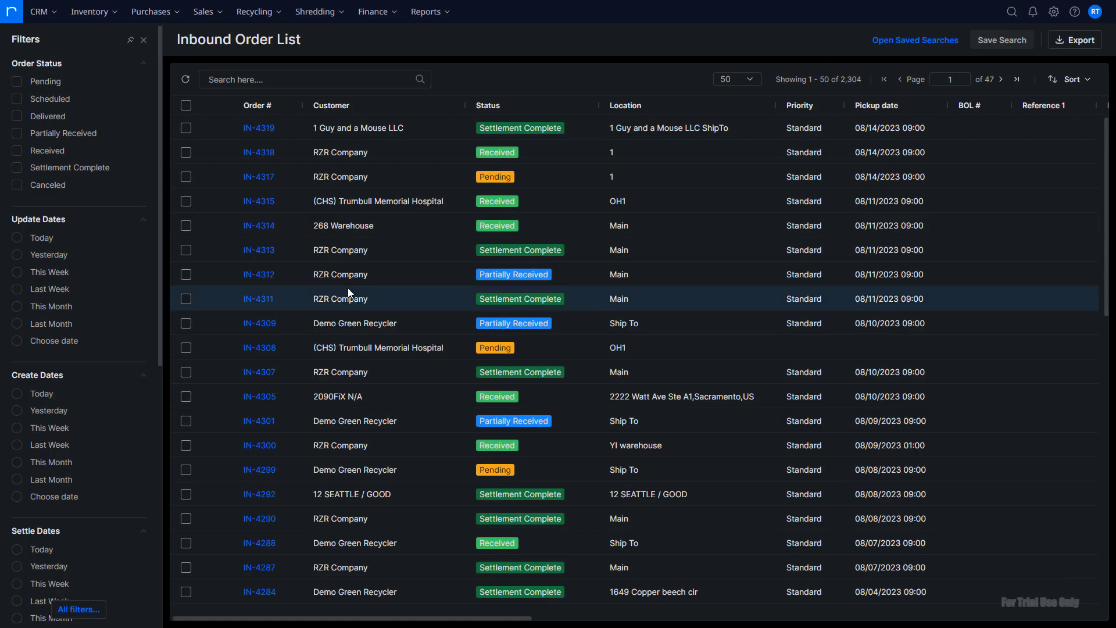
click(344, 149)
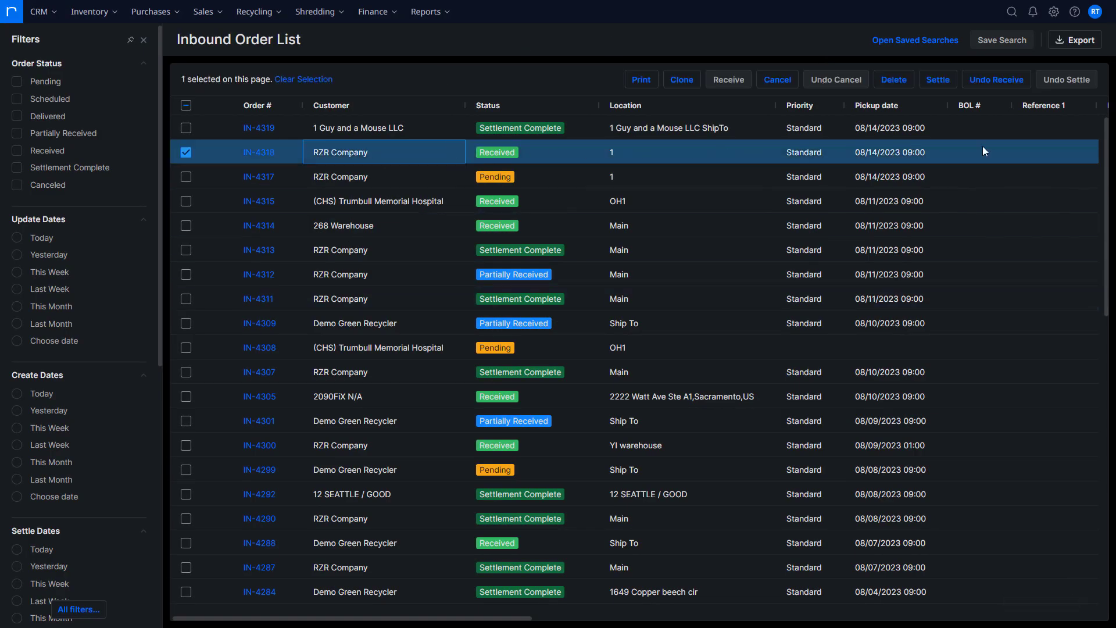
click(511, 148)
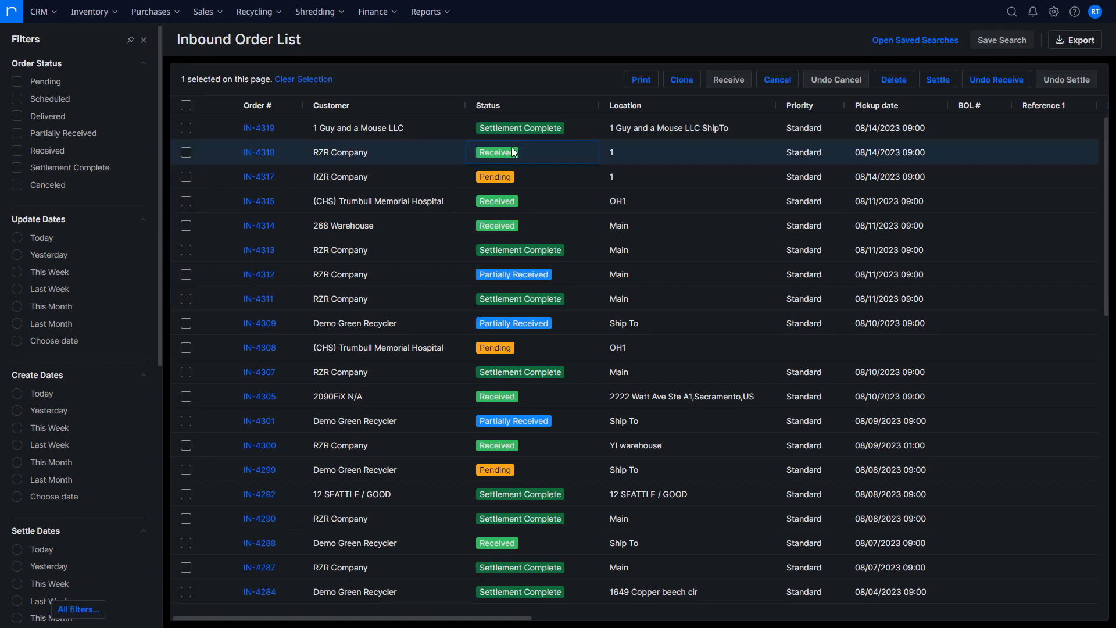
click(434, 152)
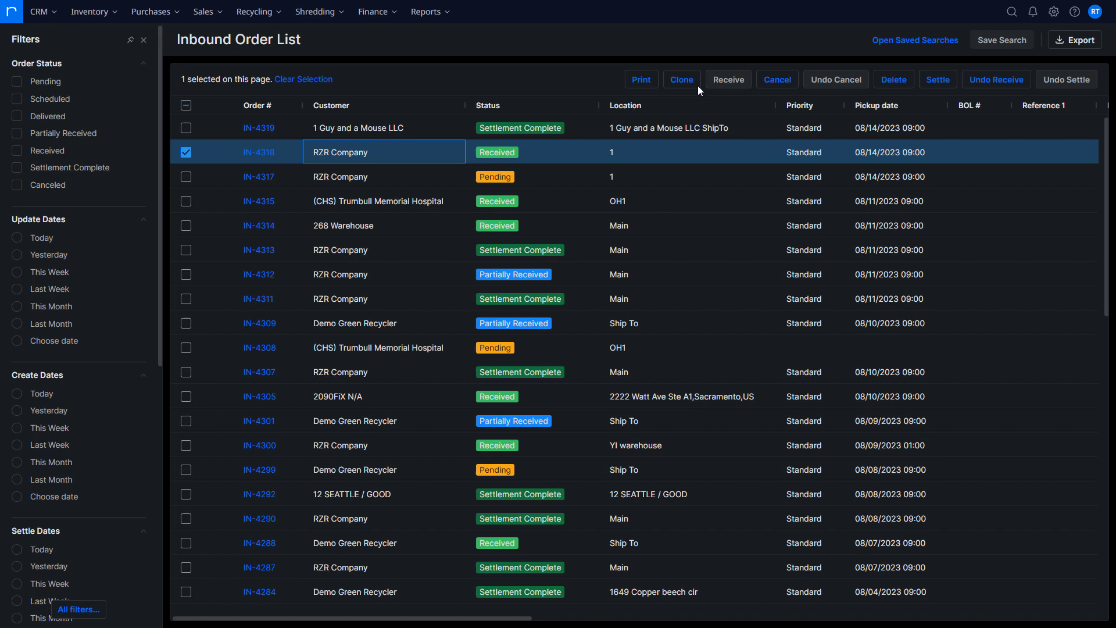
click(269, 155)
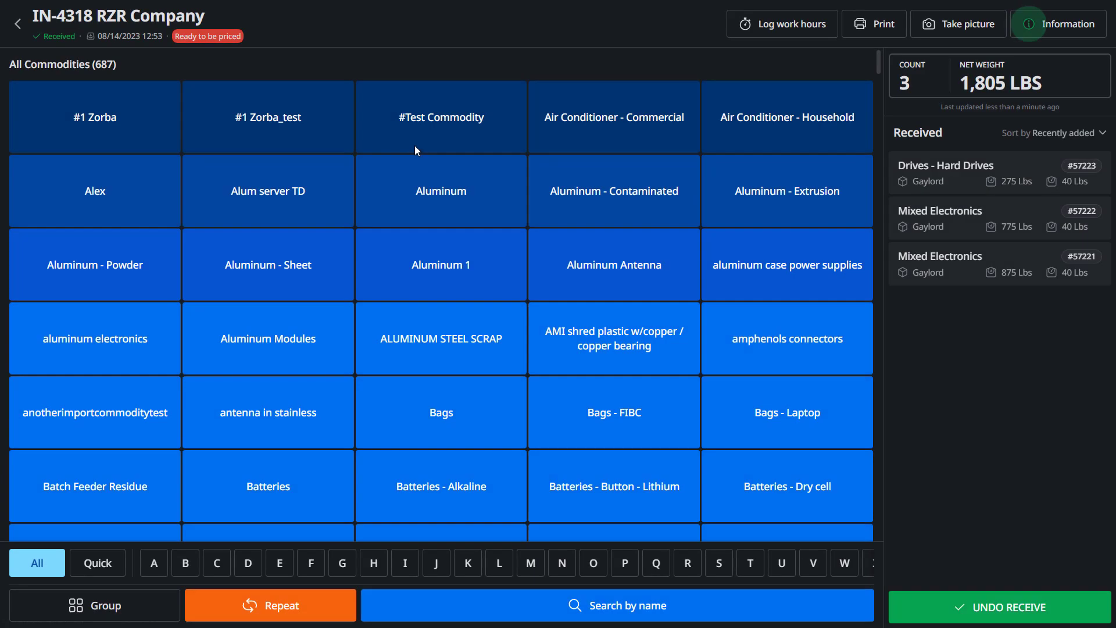
click(1052, 35)
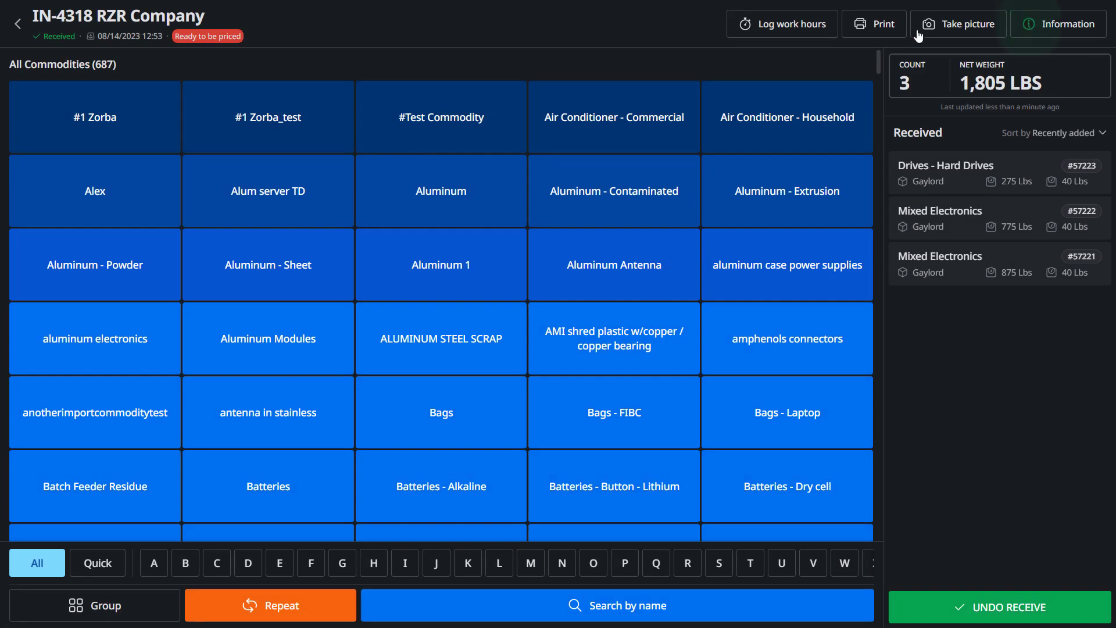